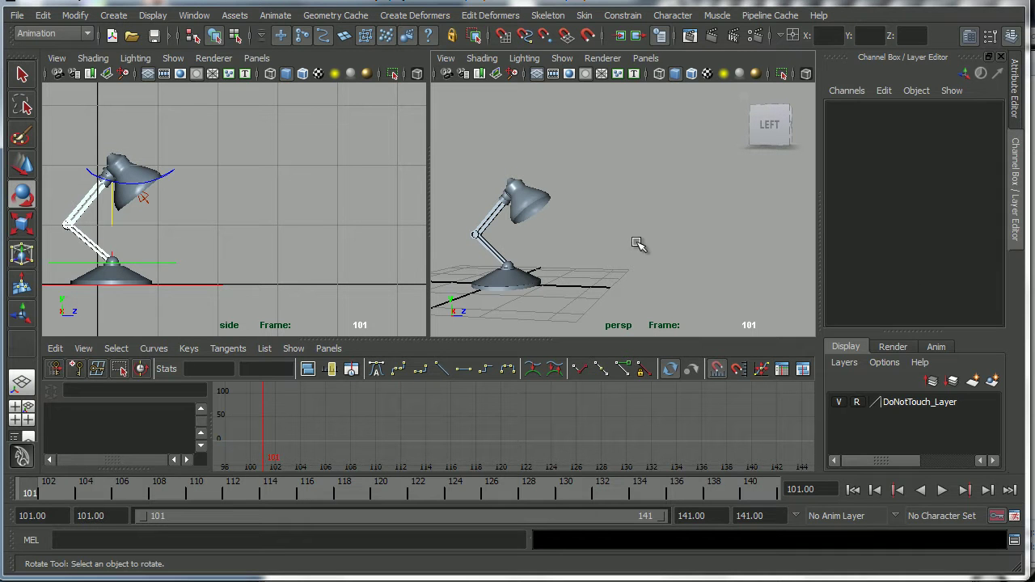
Step: Frame the lamp in the perspective view and scrub through the hop to review its motion
{"action": "middle_click_drag", "start_coordinate": [612, 242], "coordinate": [637, 228], "text": "alt"}
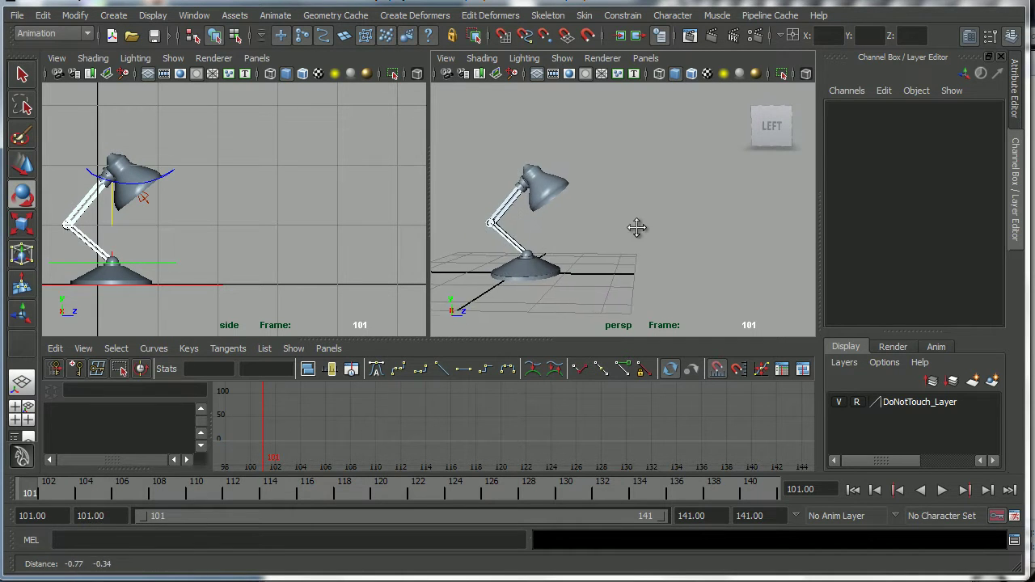
{"action": "right_click_drag", "start_coordinate": [637, 227], "coordinate": [478, 331], "text": "alt"}
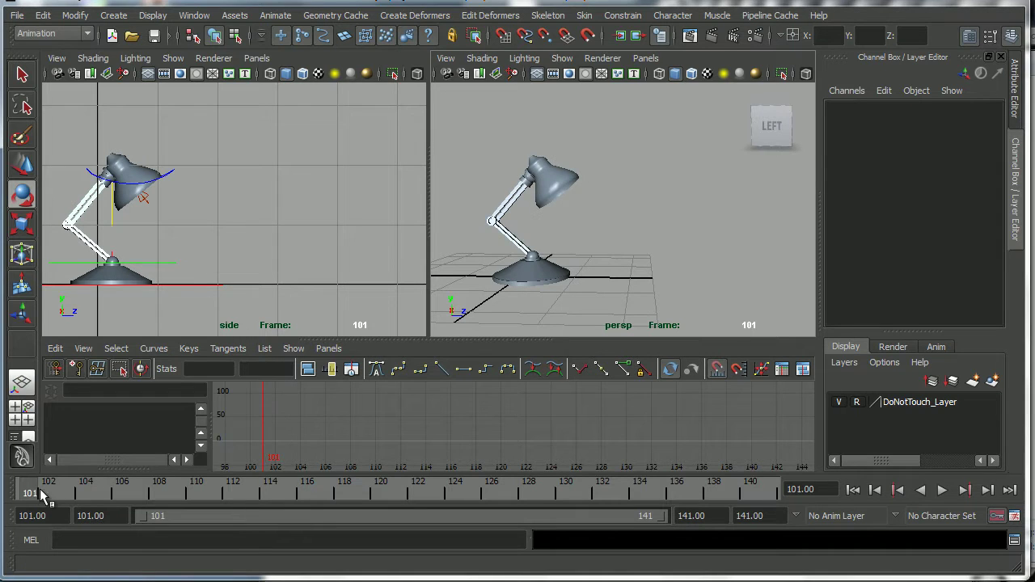
{"action": "left_click_drag", "start_coordinate": [40, 493], "coordinate": [454, 494]}
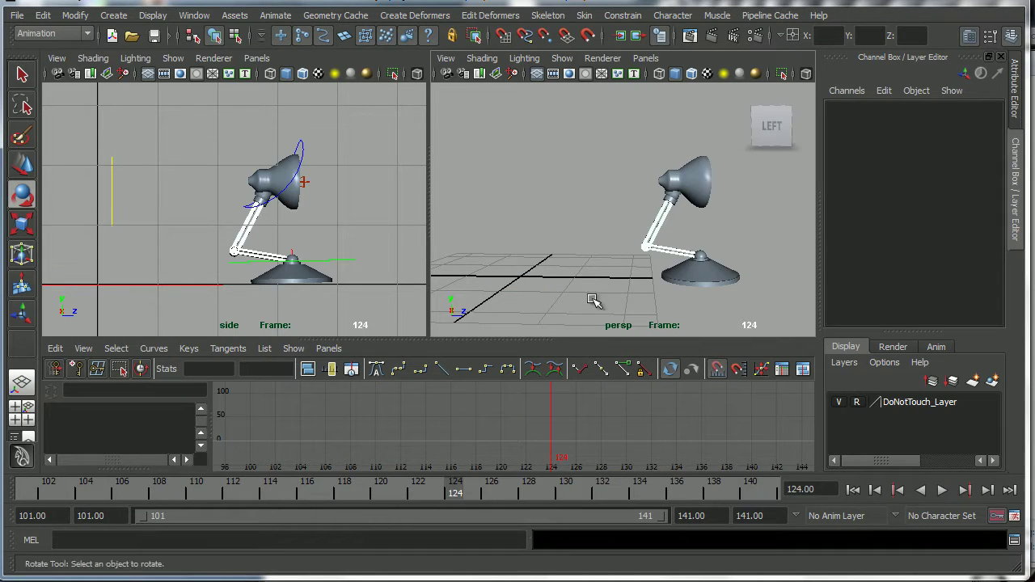
{"action": "left_click_drag", "start_coordinate": [594, 301], "coordinate": [574, 175], "text": "alt"}
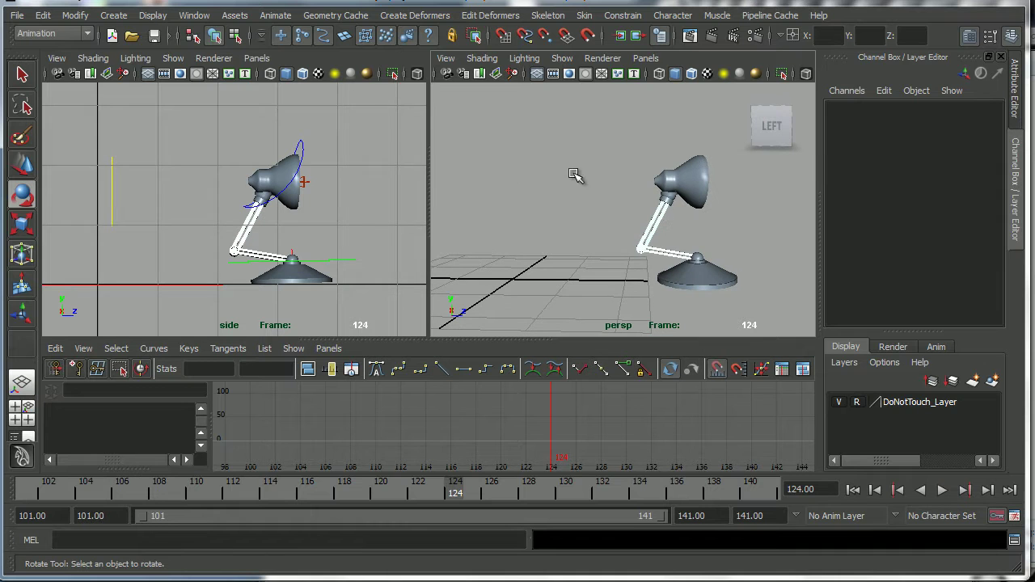
Step: At frame 117, move HeadCTRL down so its Translate Y becomes -1.751
{"action": "left_click", "coordinate": [301, 134]}
{"action": "left_click_drag", "start_coordinate": [129, 494], "coordinate": [323, 500]}
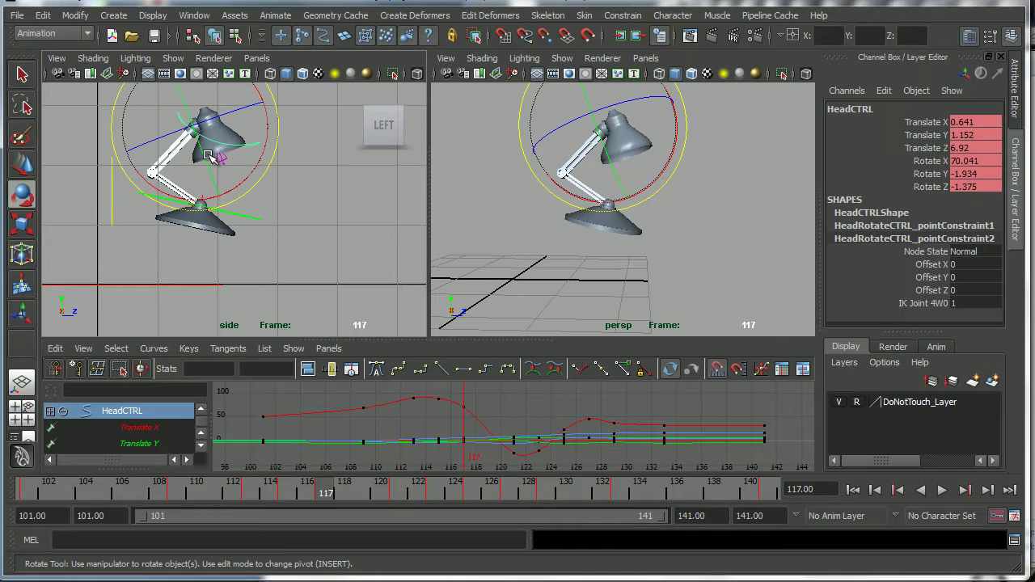
{"action": "key", "text": "w"}
{"action": "left_click_drag", "start_coordinate": [196, 110], "coordinate": [194, 139]}
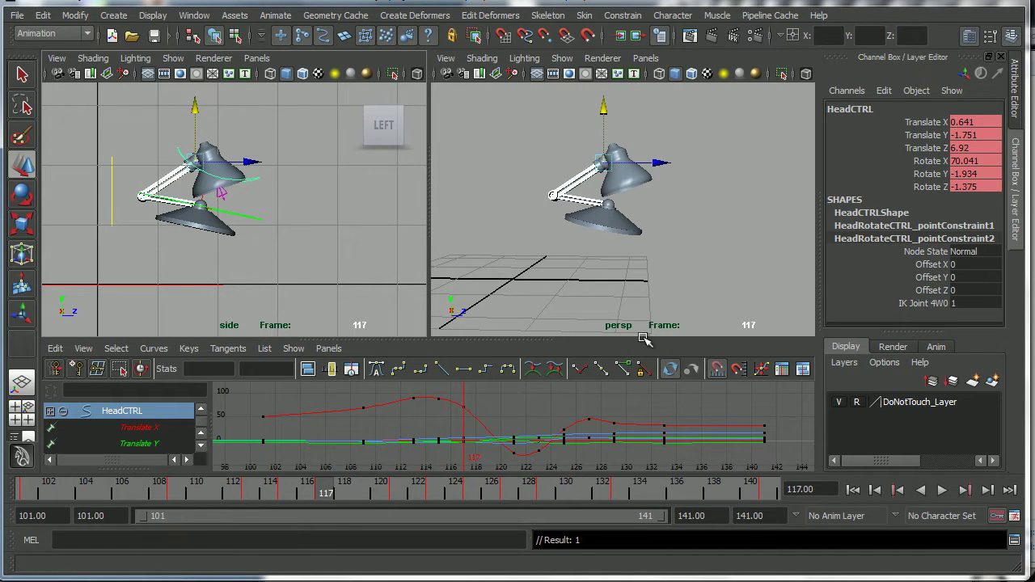
{"action": "middle_click_drag", "start_coordinate": [658, 271], "coordinate": [630, 261], "text": "alt"}
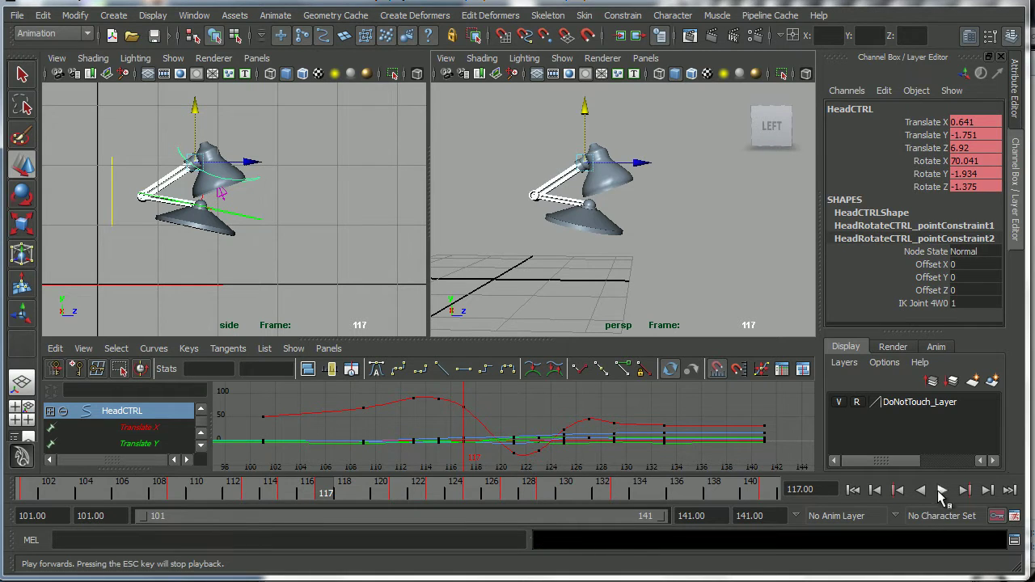
{"action": "left_click", "coordinate": [942, 490]}
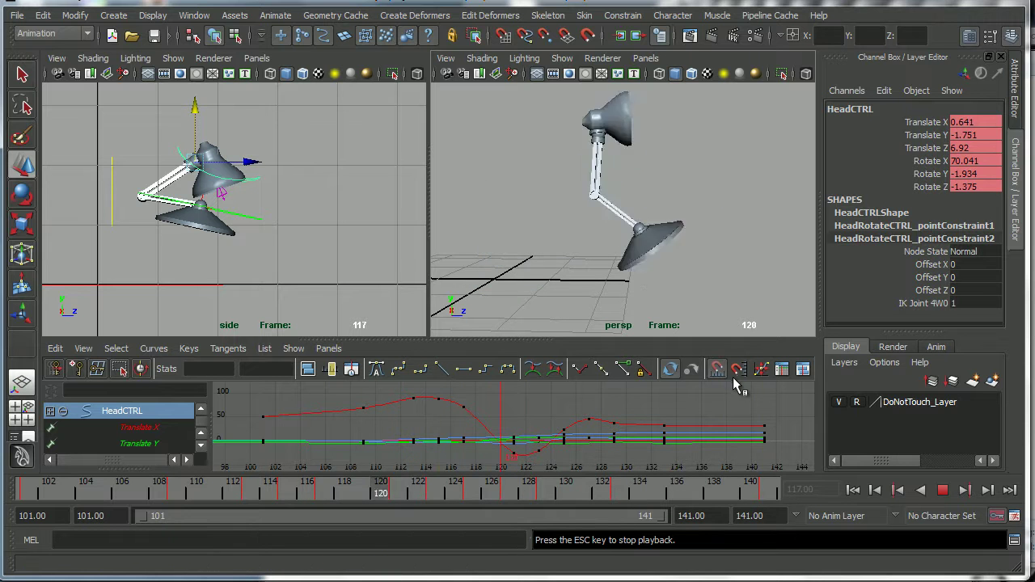
{"action": "key", "text": "Escape"}
{"action": "mouse_move", "coordinate": [116, 493]}
{"action": "left_mouse_down"}
{"action": "mouse_move", "coordinate": [323, 492]}
{"action": "mouse_move", "coordinate": [396, 510]}
{"action": "mouse_move", "coordinate": [474, 495]}
{"action": "mouse_move", "coordinate": [173, 493]}
{"action": "mouse_move", "coordinate": [307, 492]}
{"action": "mouse_move", "coordinate": [427, 515]}
{"action": "mouse_move", "coordinate": [609, 516]}
{"action": "mouse_move", "coordinate": [389, 497]}
{"action": "mouse_move", "coordinate": [160, 495]}
{"action": "left_mouse_up"}
{"action": "left_click", "coordinate": [942, 490]}
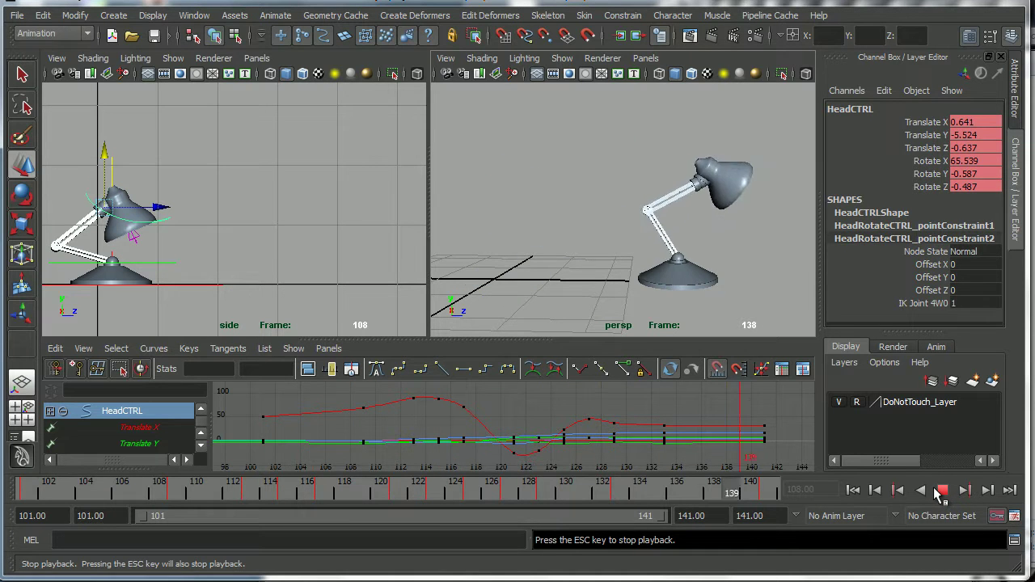
{"action": "left_click", "coordinate": [941, 490]}
{"action": "key", "text": "alt+v"}
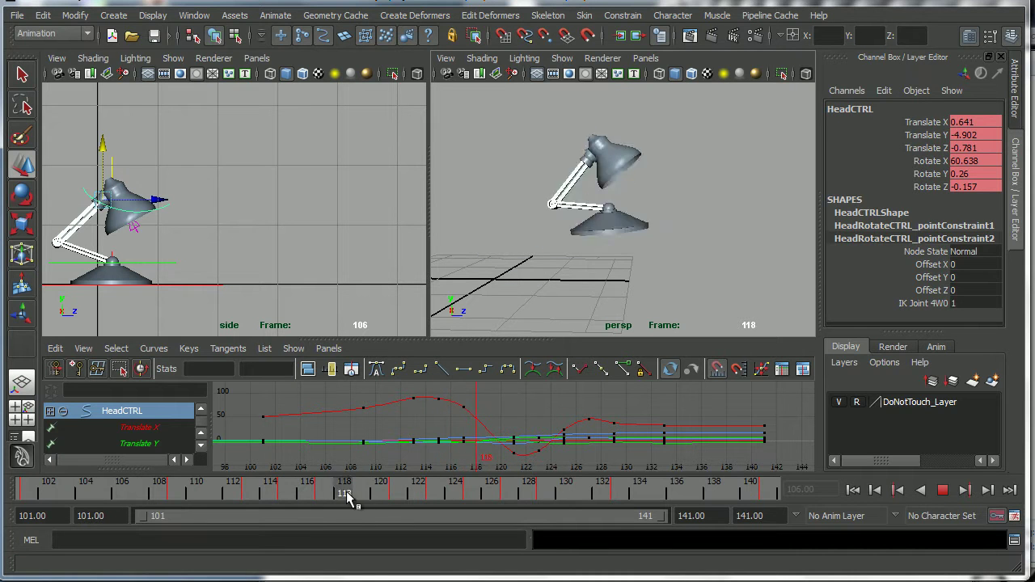
{"action": "mouse_move", "coordinate": [243, 497]}
{"action": "left_mouse_down"}
{"action": "mouse_move", "coordinate": [430, 490]}
{"action": "mouse_move", "coordinate": [302, 488]}
{"action": "mouse_move", "coordinate": [401, 490]}
{"action": "left_mouse_up"}
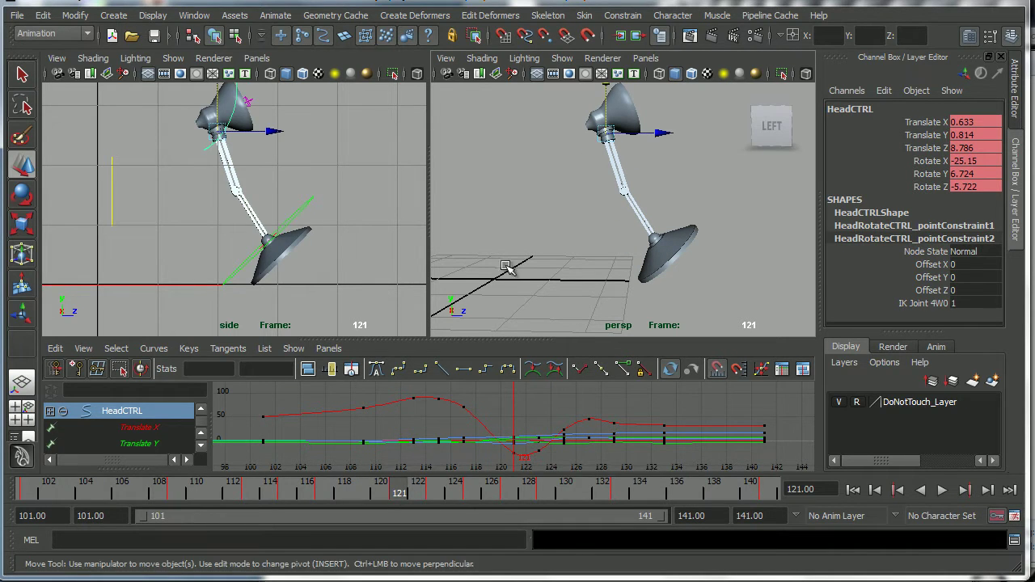
Step: Enable NURBS Curves in the perspective view's Show menu and leave HeadCTRL deselected
{"action": "mouse_move", "coordinate": [549, 168]}
{"action": "left_mouse_down", "text": "alt"}
{"action": "mouse_move", "coordinate": [551, 196]}
{"action": "mouse_move", "coordinate": [555, 185]}
{"action": "left_mouse_up", "text": "alt"}
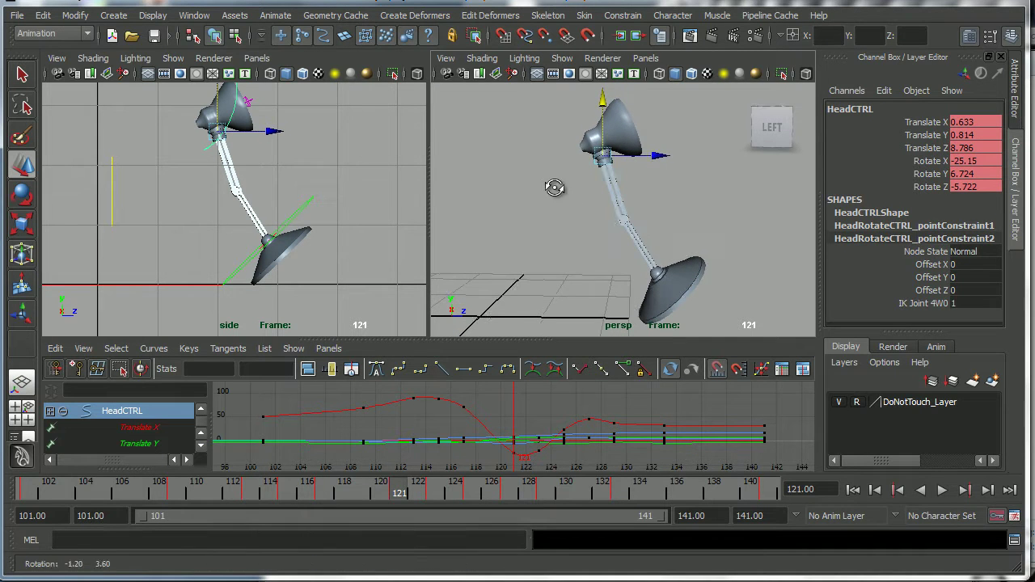
{"action": "left_click", "coordinate": [564, 59]}
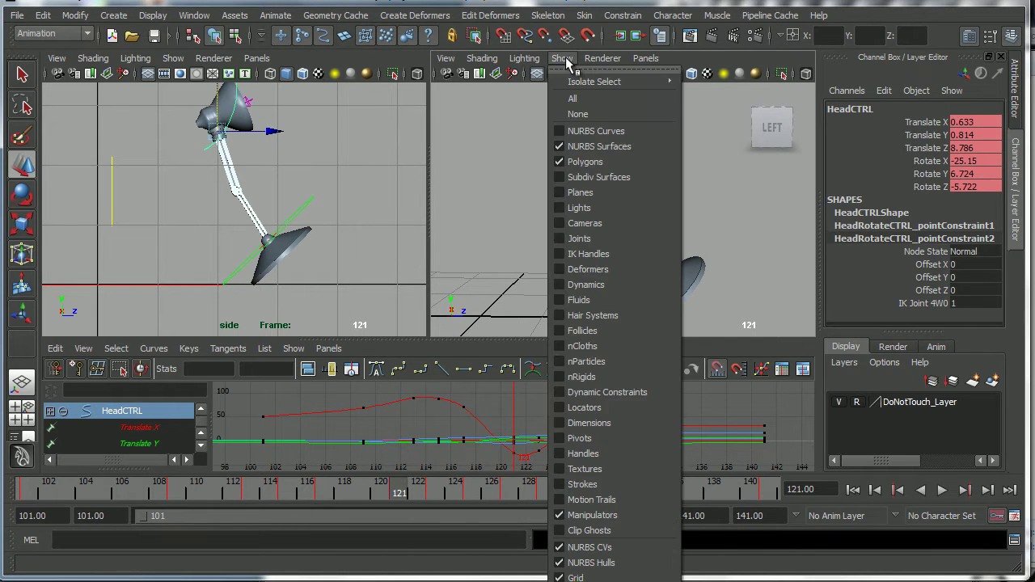
{"action": "left_click", "coordinate": [585, 134]}
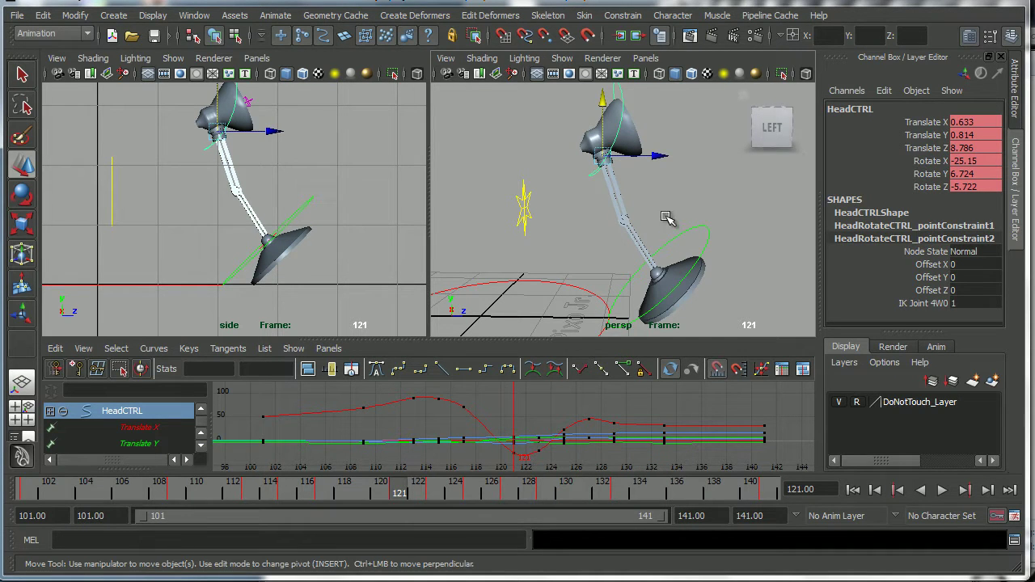
{"action": "left_click_drag", "start_coordinate": [577, 209], "coordinate": [583, 210], "text": "alt"}
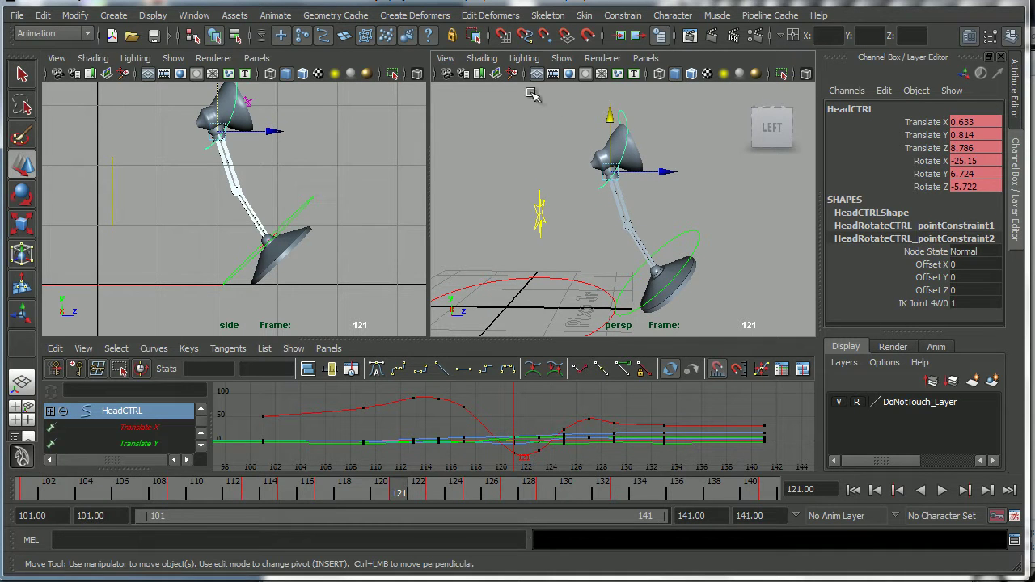
{"action": "left_click", "coordinate": [564, 62]}
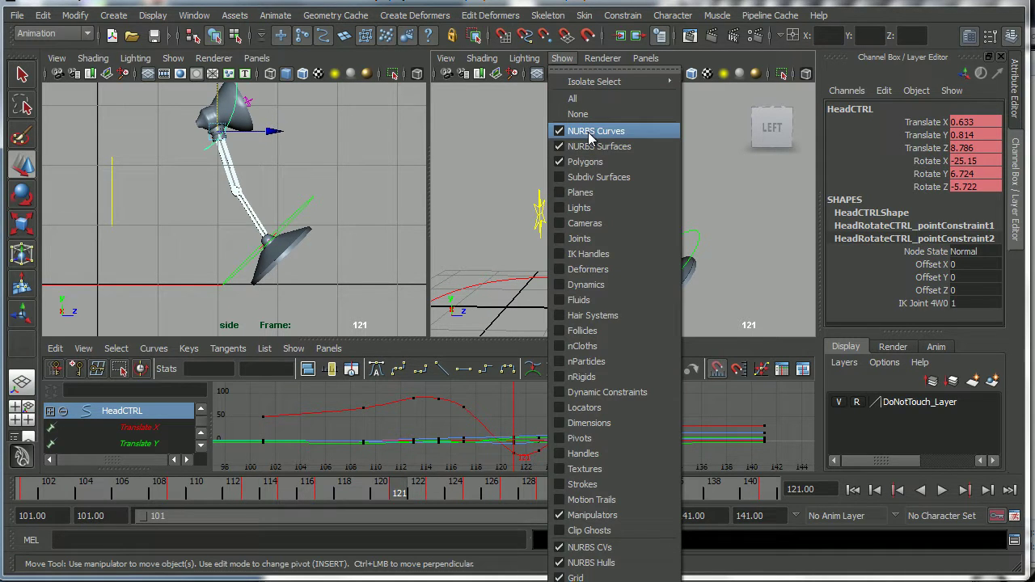
{"action": "left_click", "coordinate": [731, 139]}
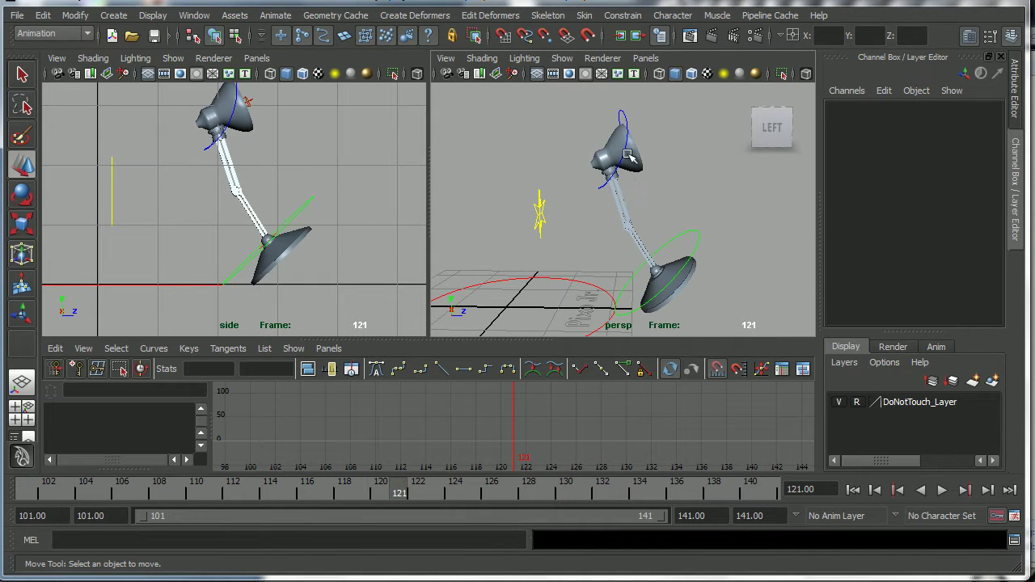
{"action": "left_click_drag", "start_coordinate": [593, 211], "coordinate": [611, 162], "text": "alt"}
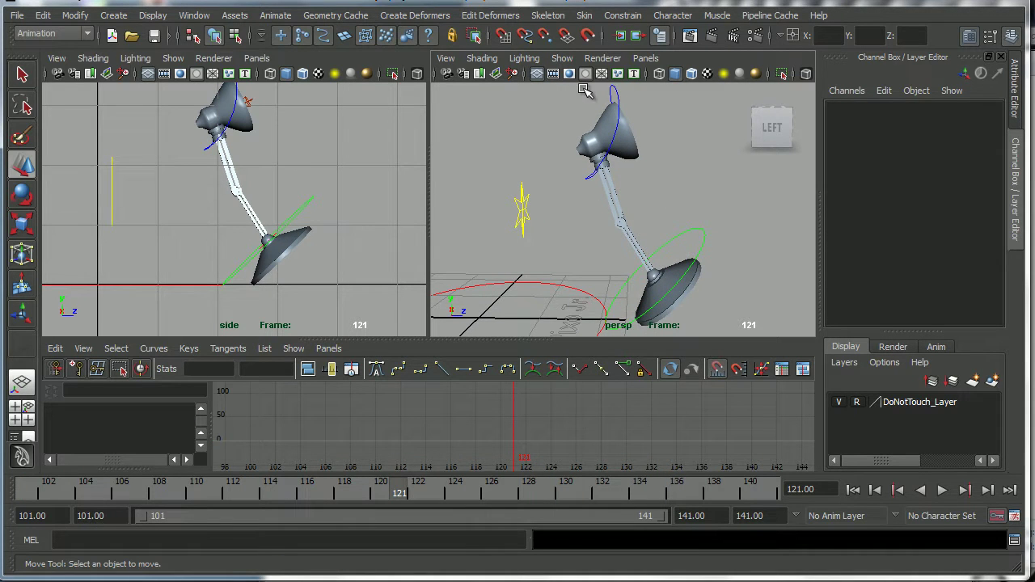
Step: Delete HeadCTRL's stray keys near frame 0 in the Graph Editor, then return to frame 101
{"action": "left_click", "coordinate": [640, 100]}
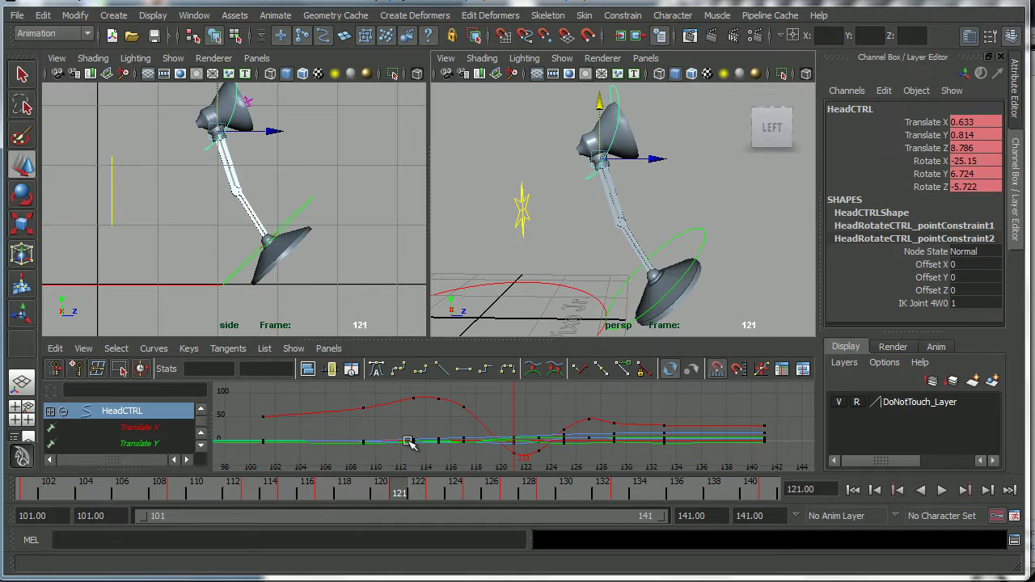
{"action": "key", "text": "a"}
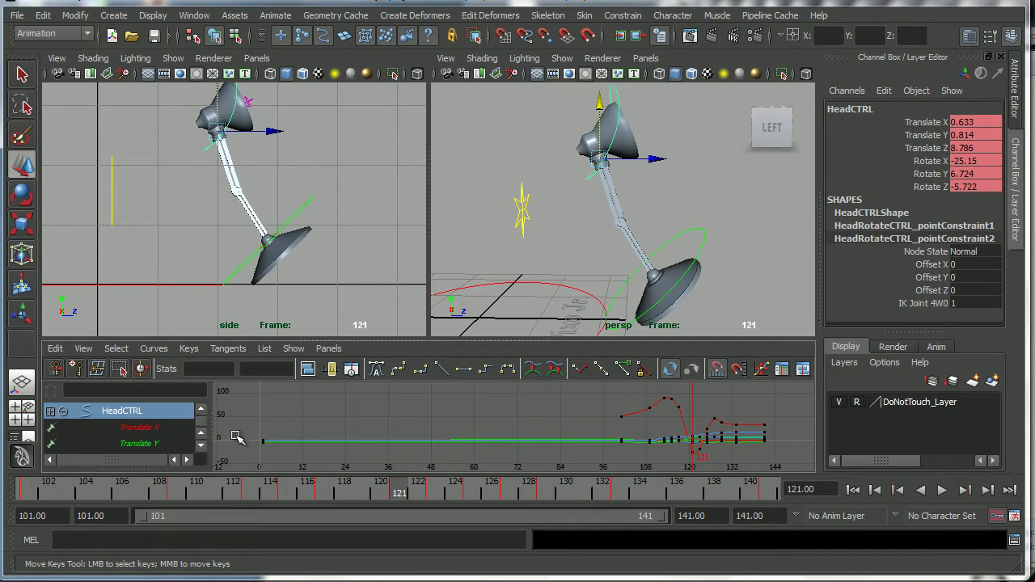
{"action": "left_click_drag", "start_coordinate": [247, 418], "coordinate": [327, 472]}
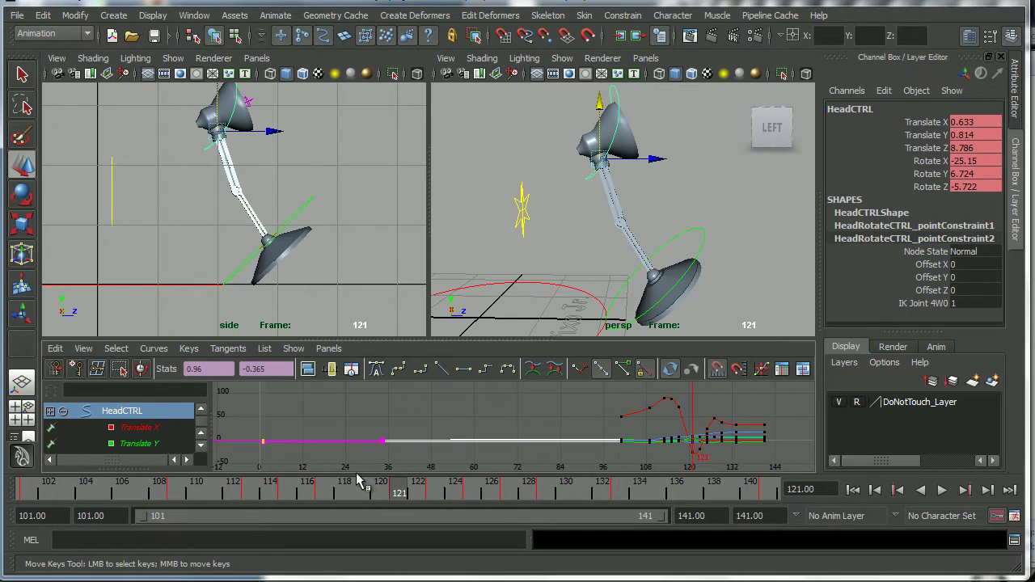
{"action": "key", "text": "Delete"}
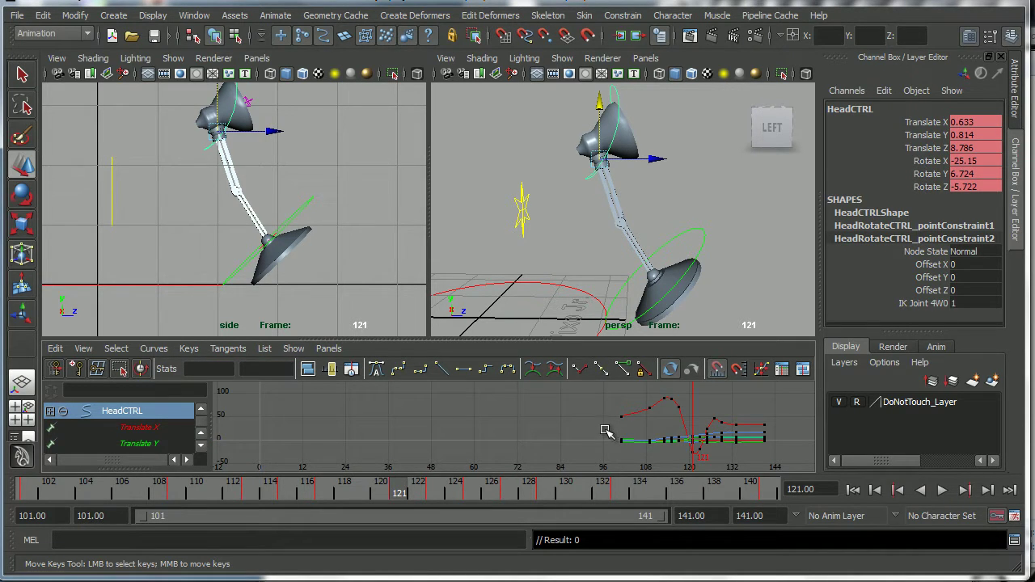
{"action": "key", "text": "a"}
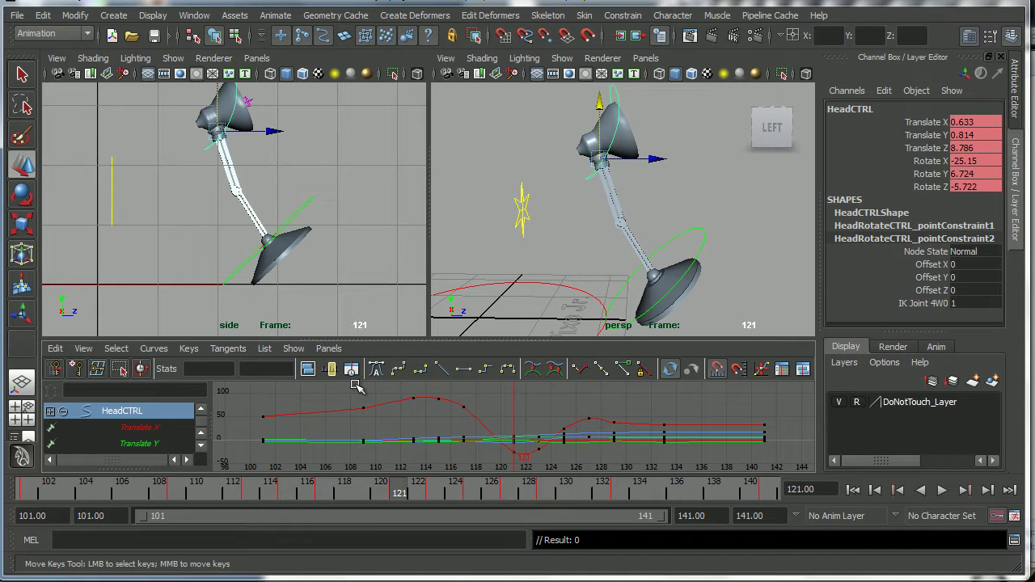
{"action": "left_click", "coordinate": [32, 493]}
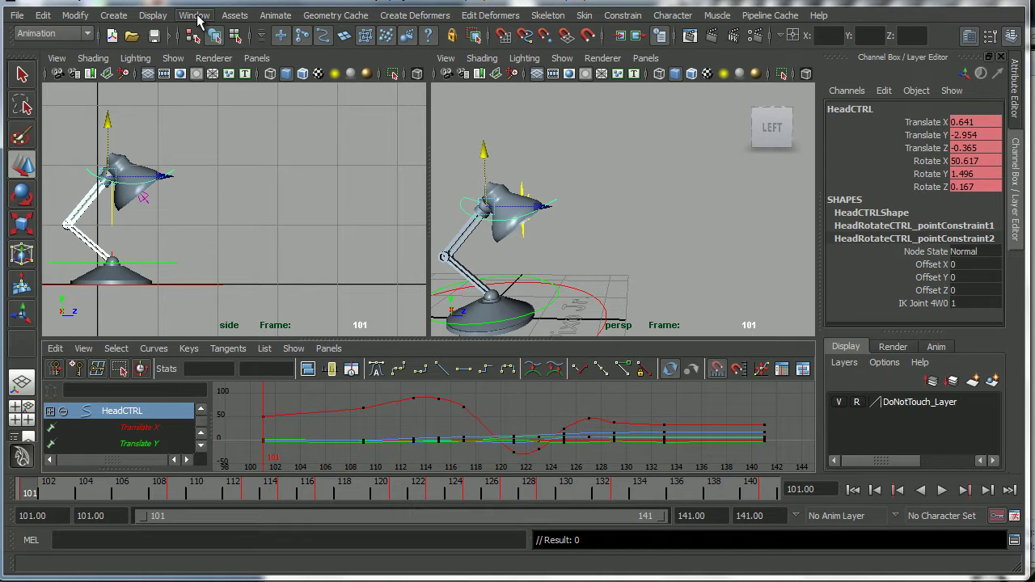
Step: In the Animation menu set, open the Animate > Create Editable Motion Trail option box
{"action": "left_click", "coordinate": [87, 34]}
{"action": "left_click", "coordinate": [89, 36]}
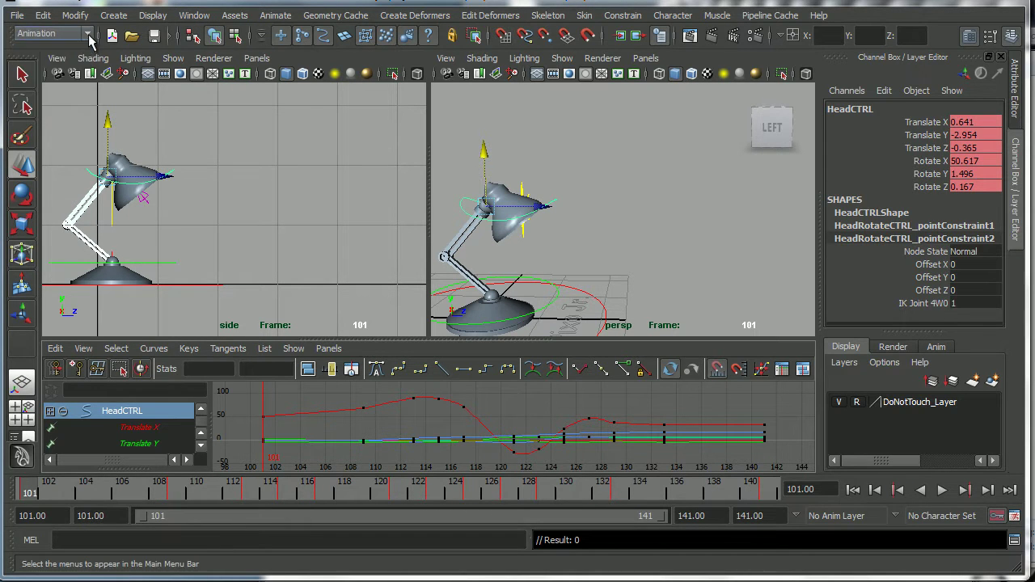
{"action": "left_click", "coordinate": [271, 17]}
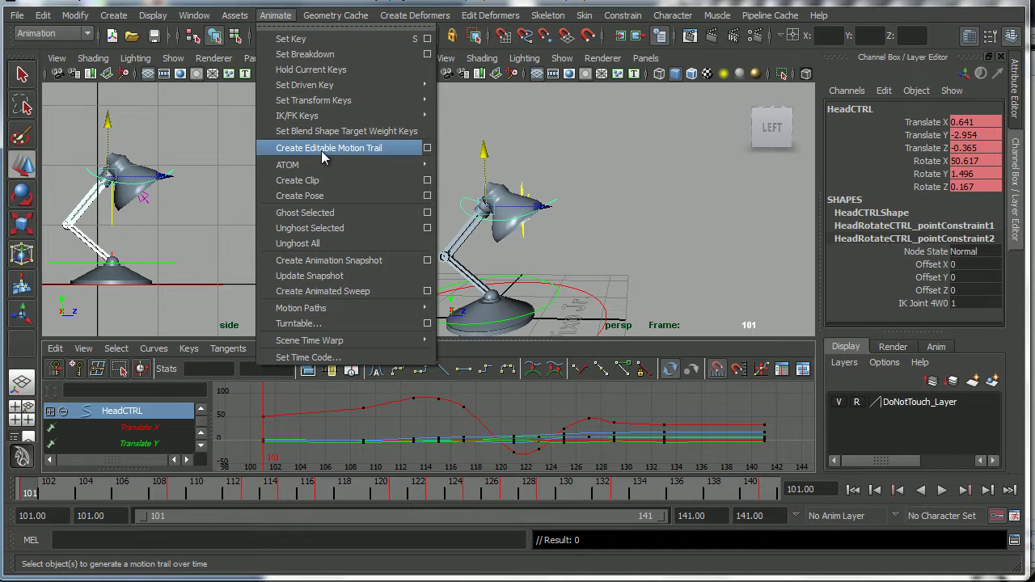
{"action": "left_click", "coordinate": [427, 148]}
Step: Move and enlarge the Motion Trail Options window, keeping Time Slider range and Increment 1.0
{"action": "left_click_drag", "start_coordinate": [369, 28], "coordinate": [374, 26]}
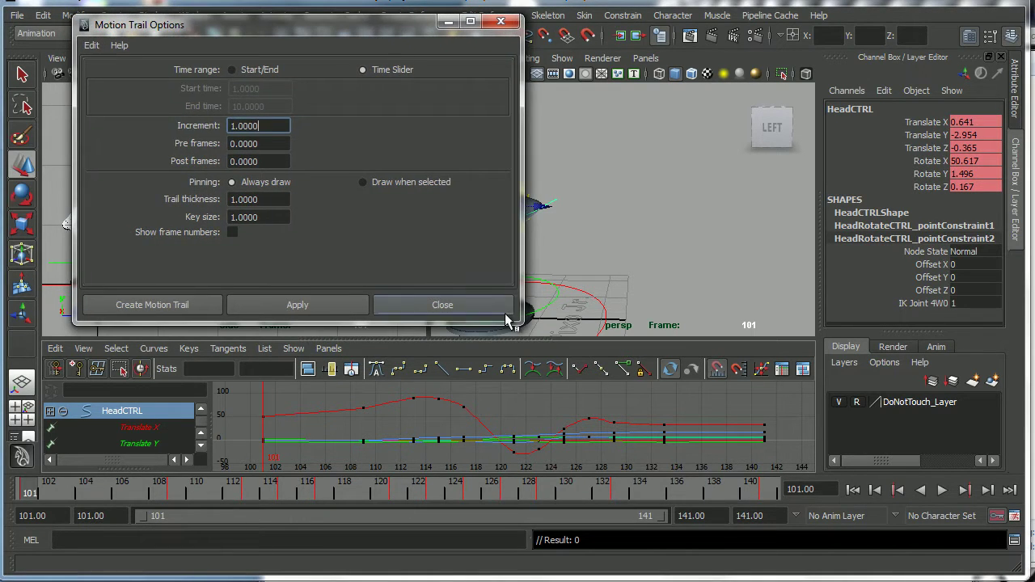
{"action": "left_click_drag", "start_coordinate": [521, 324], "coordinate": [625, 413]}
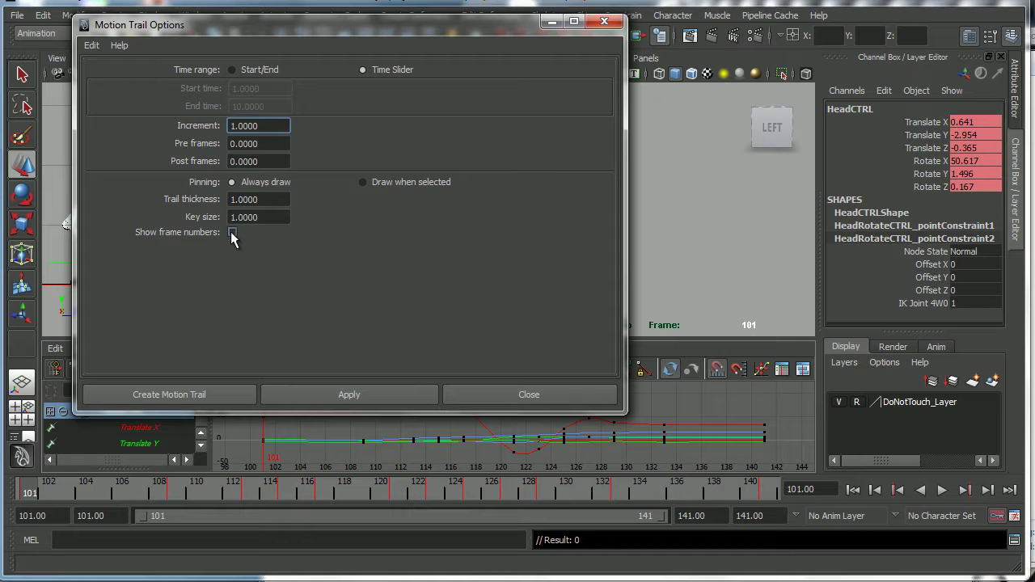
Step: Create motionTrail1 for the head, play back the hop, and marquee-select the dipping trail key
{"action": "left_click", "coordinate": [204, 396]}
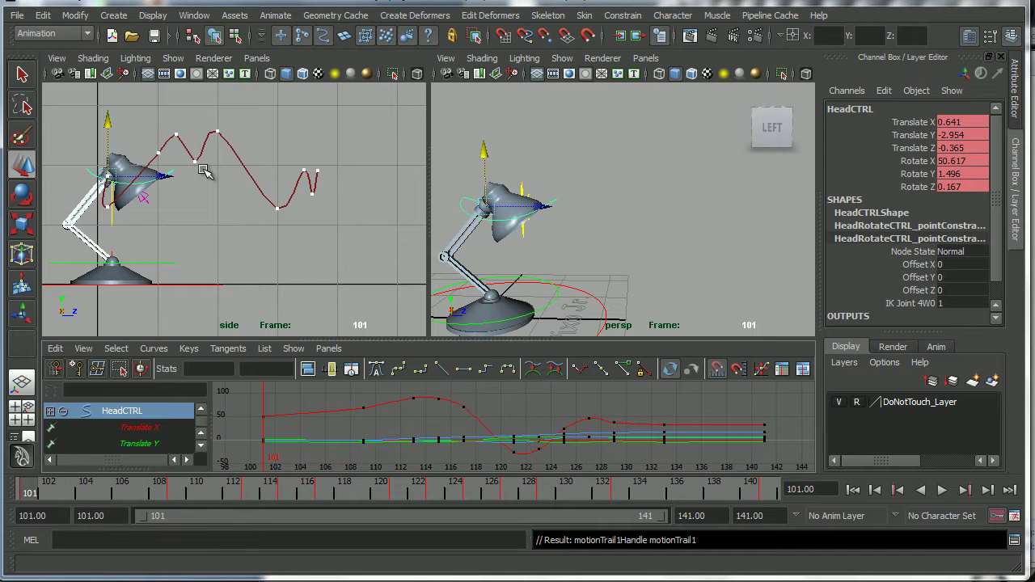
{"action": "right_click_drag", "start_coordinate": [204, 171], "coordinate": [287, 218], "text": "alt"}
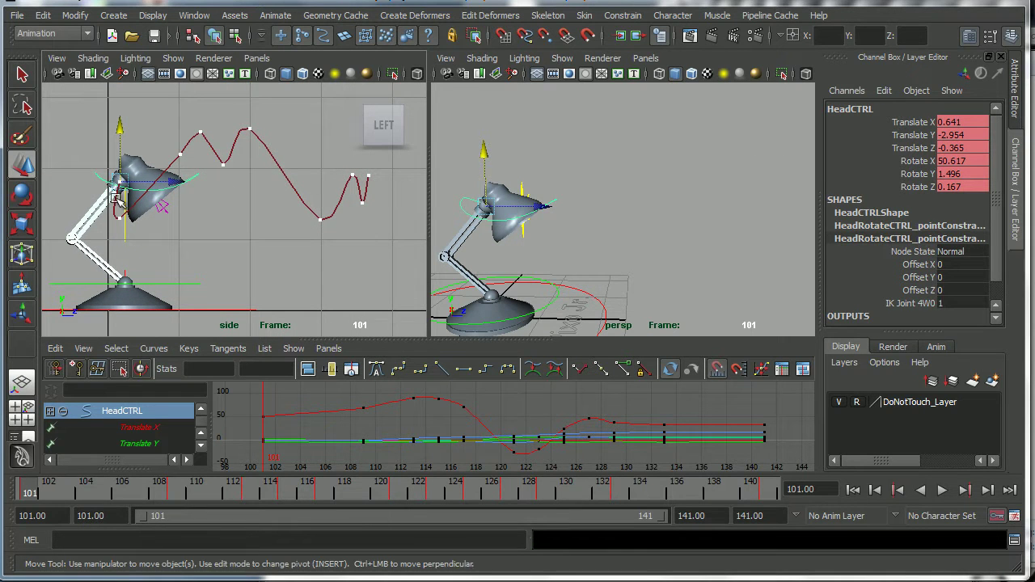
{"action": "left_click_drag", "start_coordinate": [58, 495], "coordinate": [602, 523]}
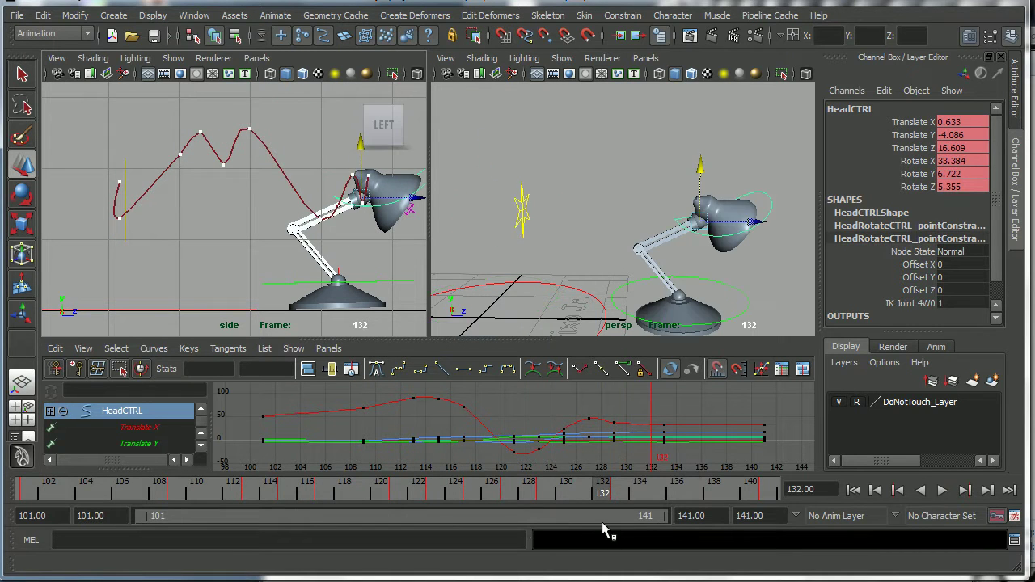
{"action": "left_click", "coordinate": [942, 490]}
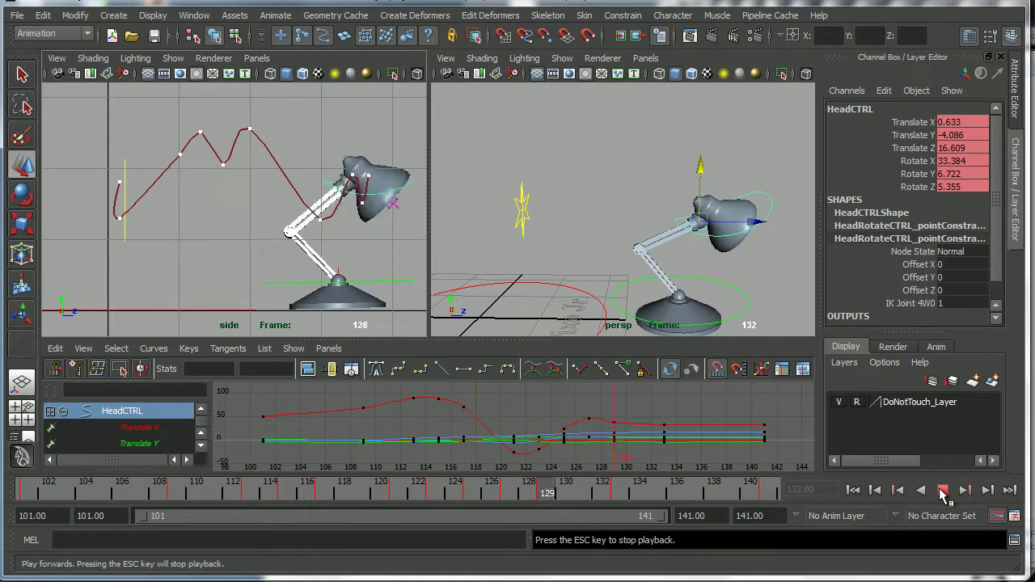
{"action": "left_click", "coordinate": [942, 491]}
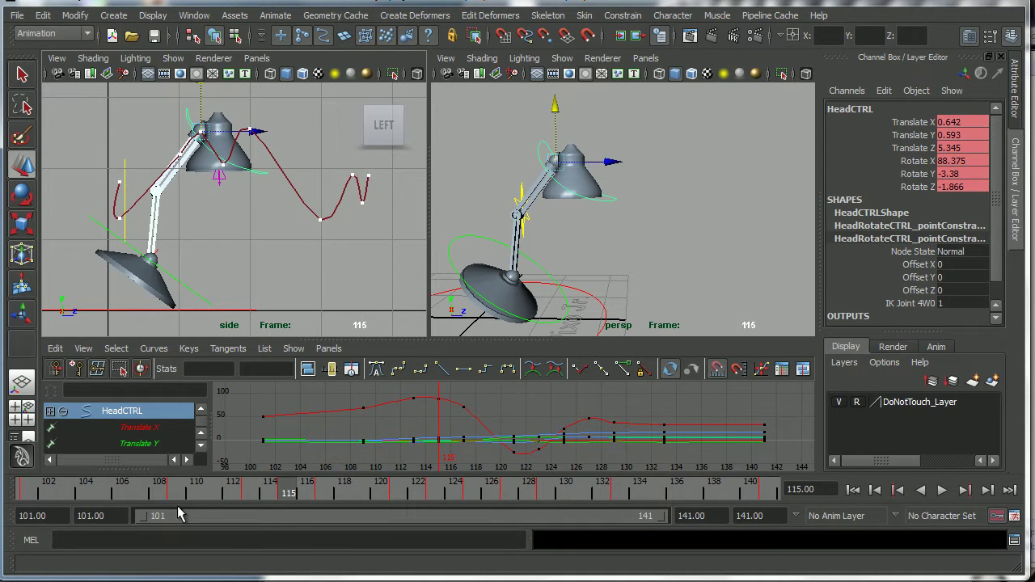
{"action": "left_click", "coordinate": [30, 492]}
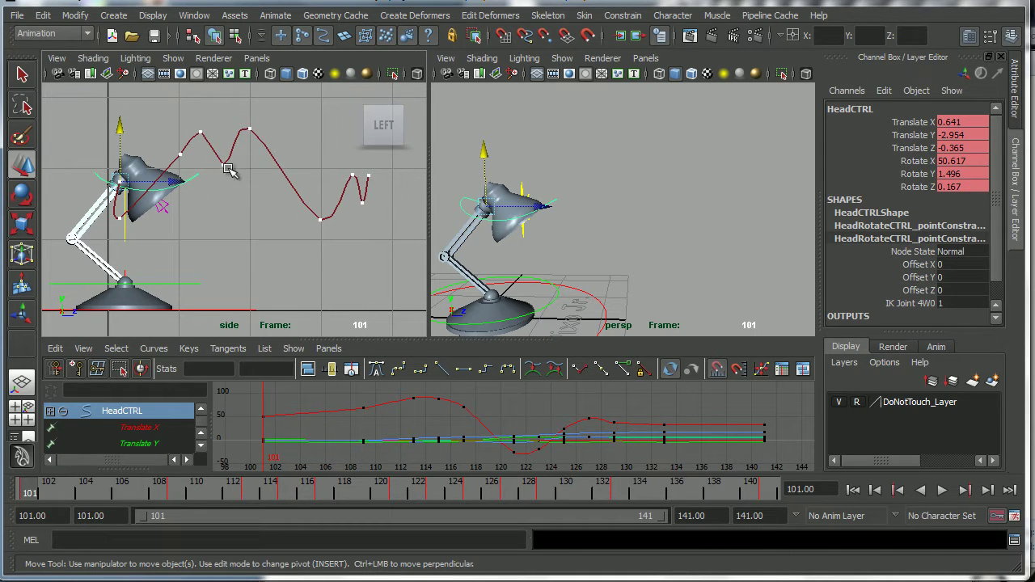
{"action": "left_click_drag", "start_coordinate": [215, 146], "coordinate": [255, 212]}
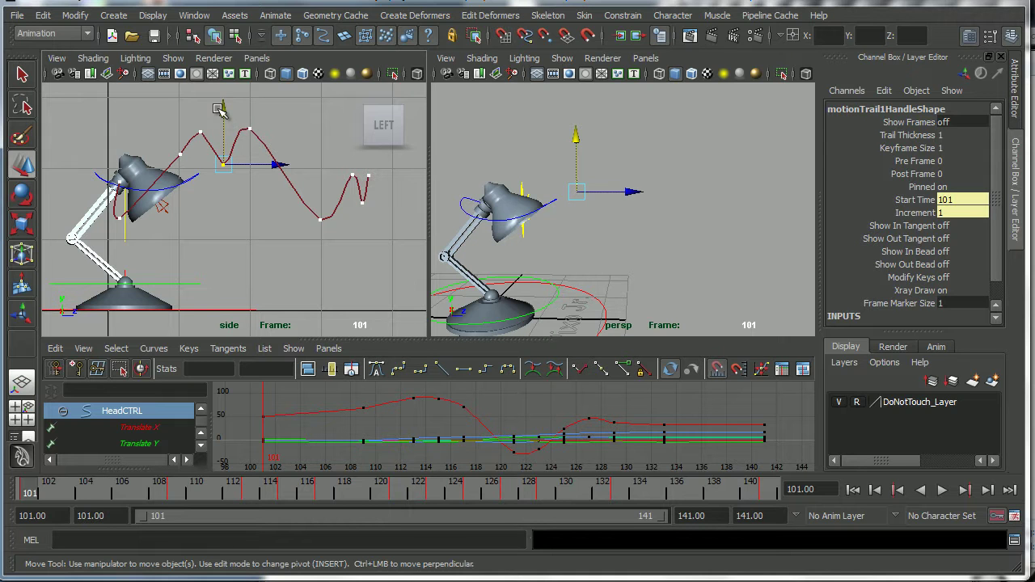
Step: Raise the selected trail key along Y and play back the taller, rounder first arc
{"action": "left_click_drag", "start_coordinate": [222, 117], "coordinate": [223, 73]}
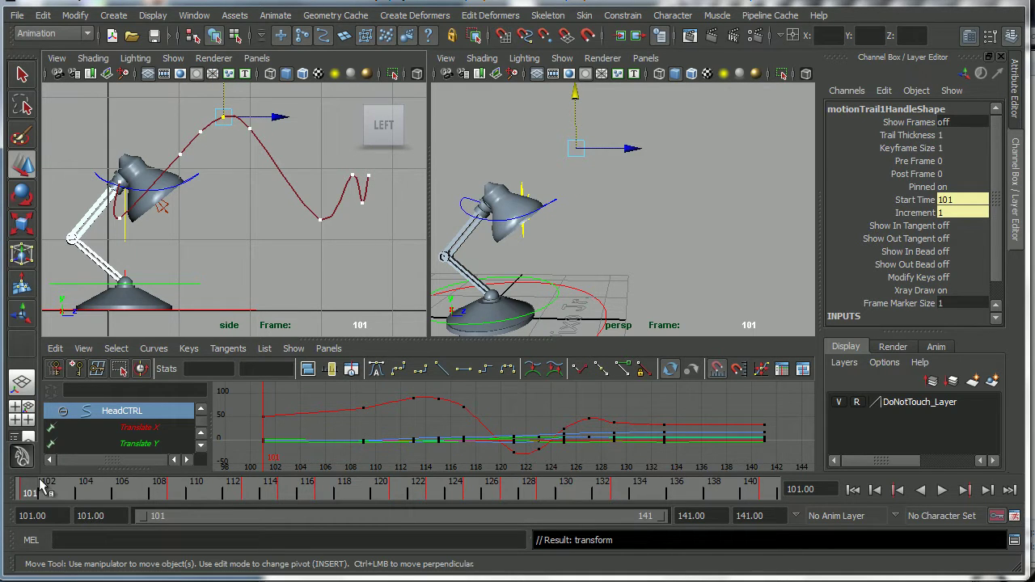
{"action": "left_click", "coordinate": [942, 490]}
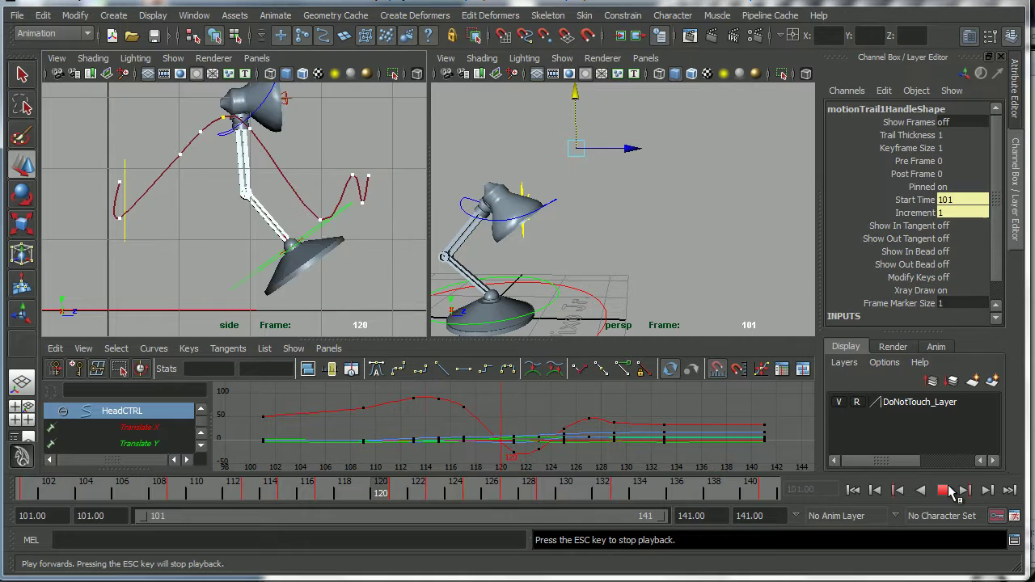
{"action": "left_click", "coordinate": [942, 490]}
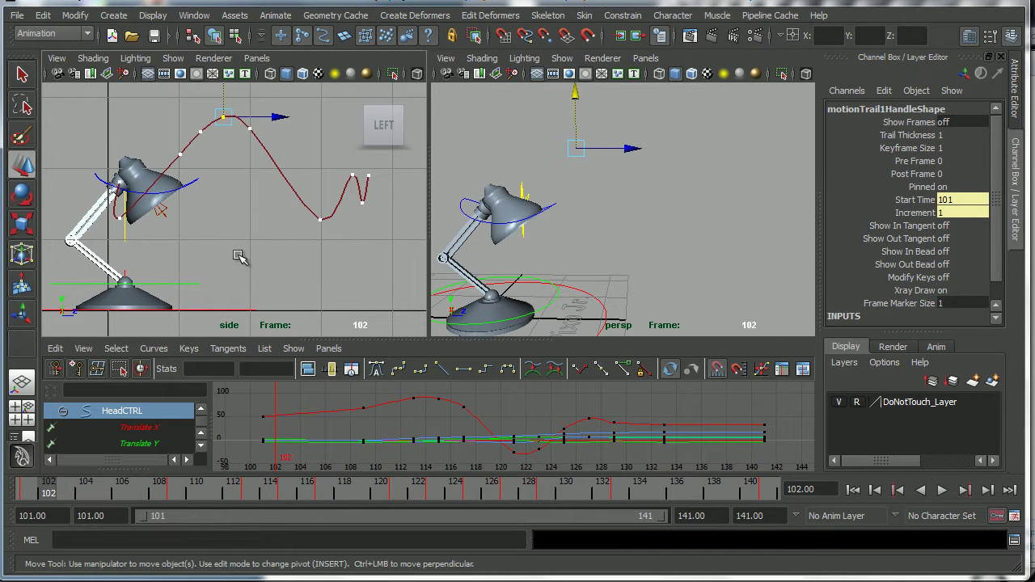
Step: At frame 107, select HeadCTRL and push it down to add anticipation before takeoff
{"action": "right_click_drag", "start_coordinate": [282, 279], "coordinate": [275, 283], "text": "alt"}
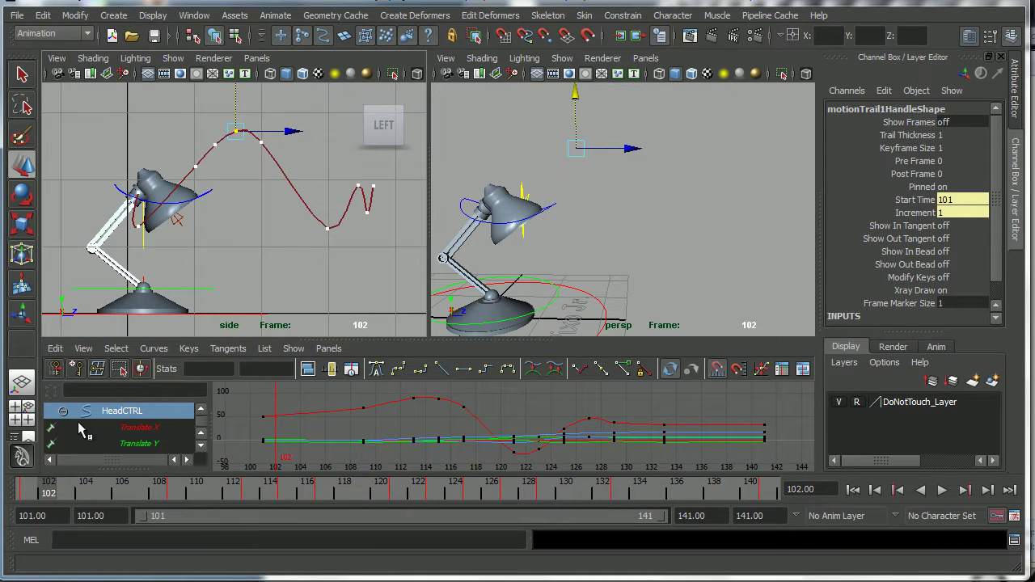
{"action": "key", "text": "alt+v"}
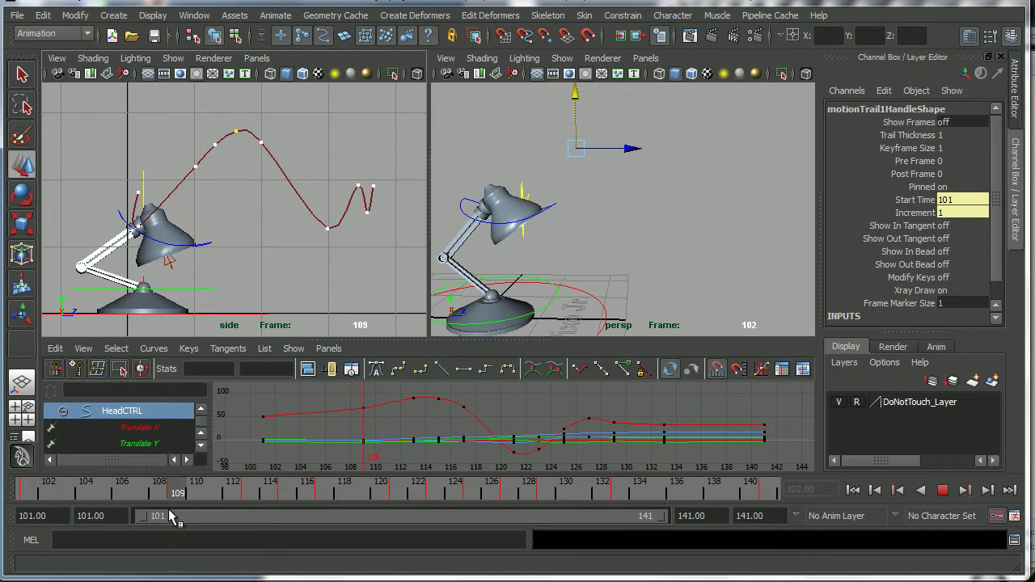
{"action": "left_click_drag", "start_coordinate": [307, 485], "coordinate": [141, 491]}
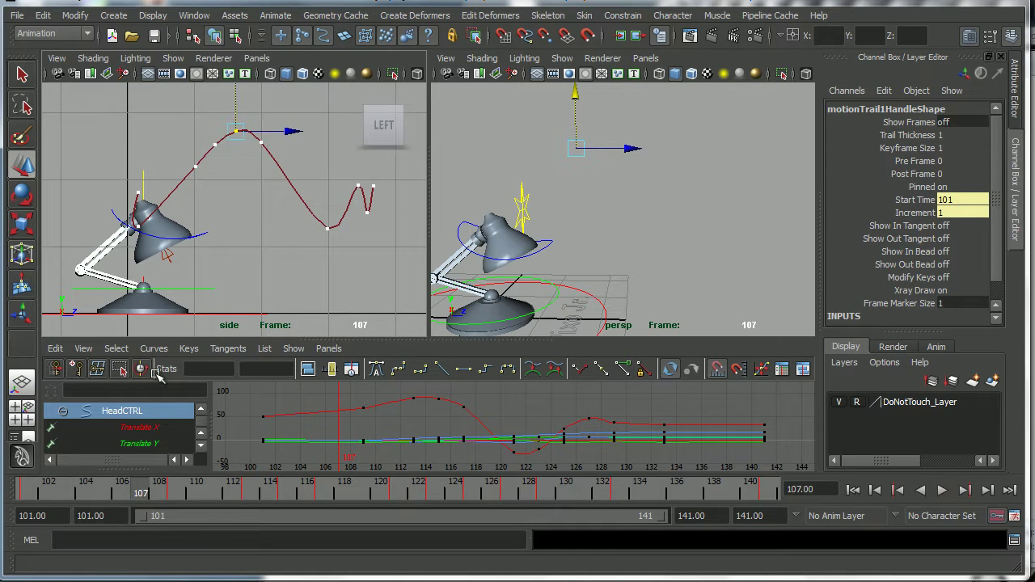
{"action": "middle_click_drag", "start_coordinate": [169, 261], "coordinate": [192, 254], "text": "alt"}
{"action": "scroll", "coordinate": [266, 266], "scroll_direction": "up", "scroll_amount": 5}
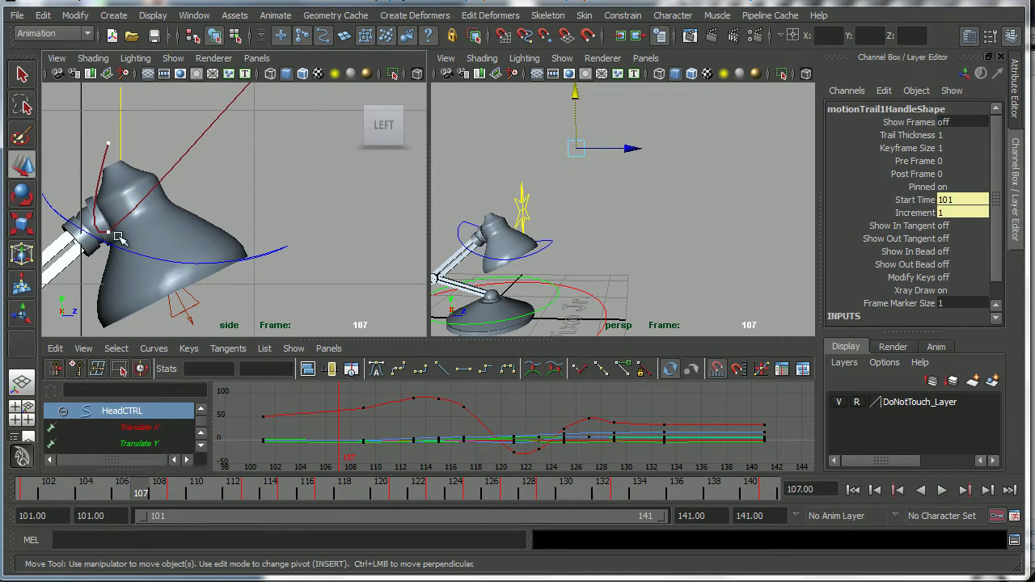
{"action": "left_click", "coordinate": [109, 232]}
{"action": "left_click_drag", "start_coordinate": [109, 232], "coordinate": [149, 235]}
{"action": "scroll", "coordinate": [149, 235], "scroll_direction": "down", "scroll_amount": 5}
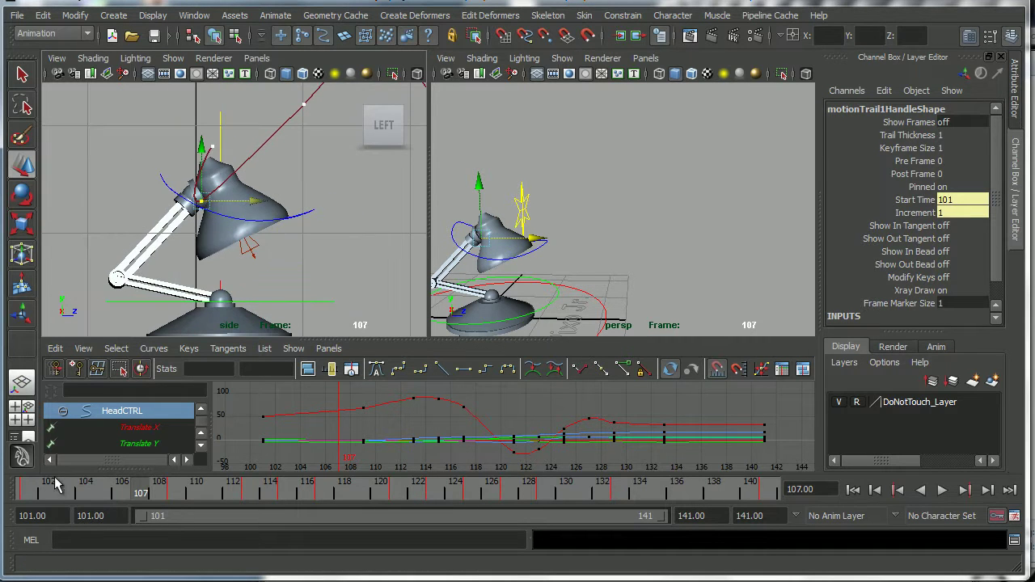
Step: Play the hop from frame 101 to check the anticipation and recentre the side view
{"action": "left_click", "coordinate": [29, 491]}
{"action": "left_click_drag", "start_coordinate": [29, 491], "coordinate": [141, 507]}
{"action": "scroll", "coordinate": [267, 266], "scroll_direction": "down", "scroll_amount": 3}
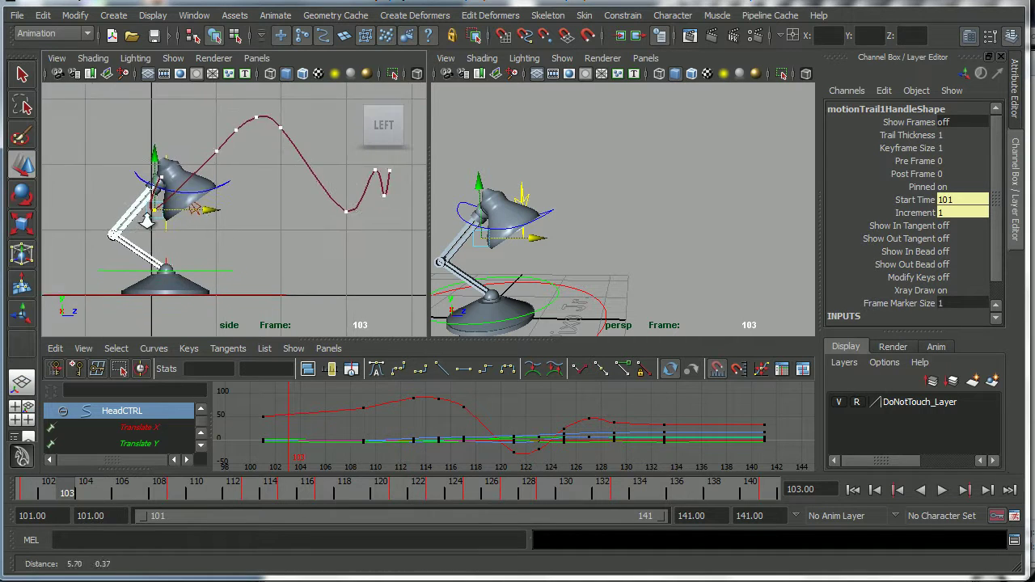
{"action": "key", "text": "Escape"}
{"action": "left_click", "coordinate": [940, 490]}
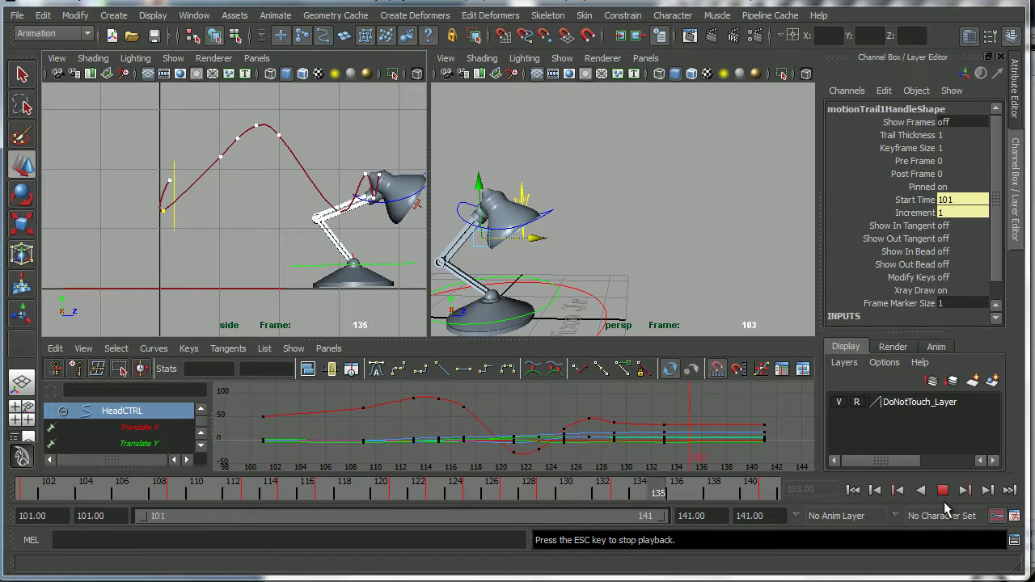
{"action": "left_click", "coordinate": [942, 489]}
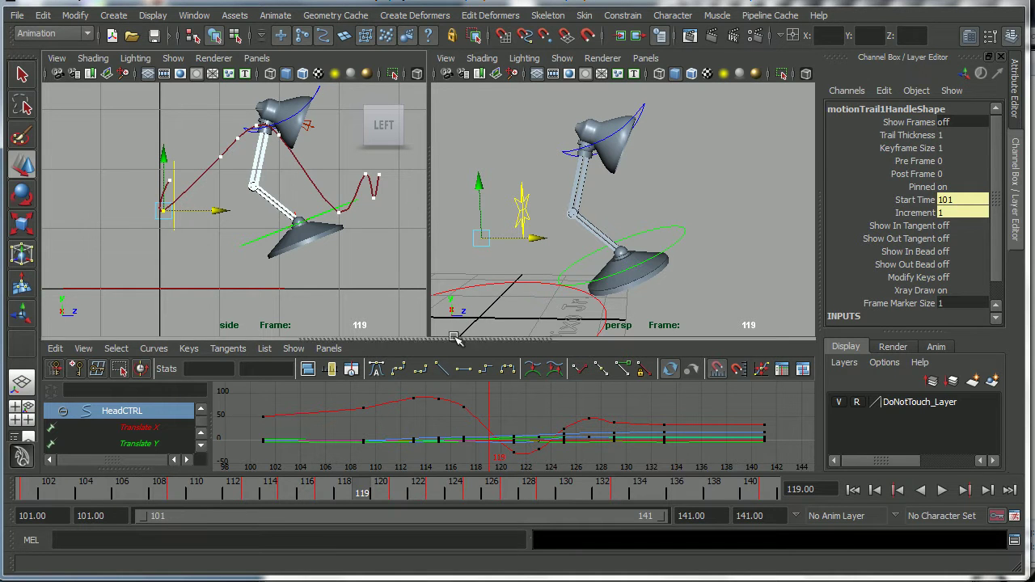
{"action": "middle_click_drag", "start_coordinate": [329, 217], "coordinate": [310, 246], "text": "alt"}
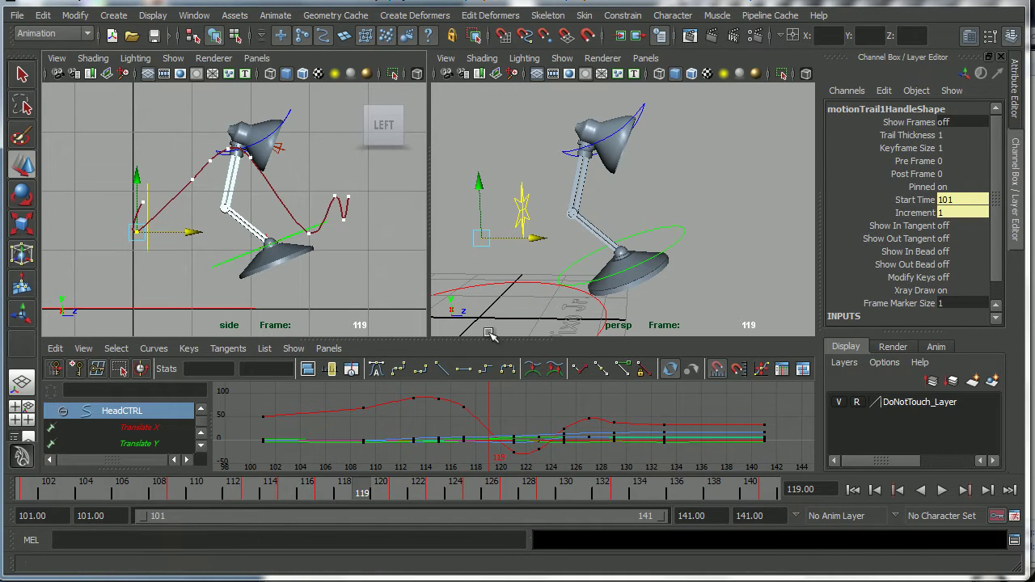
Step: Open the Outliner from the Window menu and expand PixoJr_Rig
{"action": "left_click", "coordinate": [198, 17]}
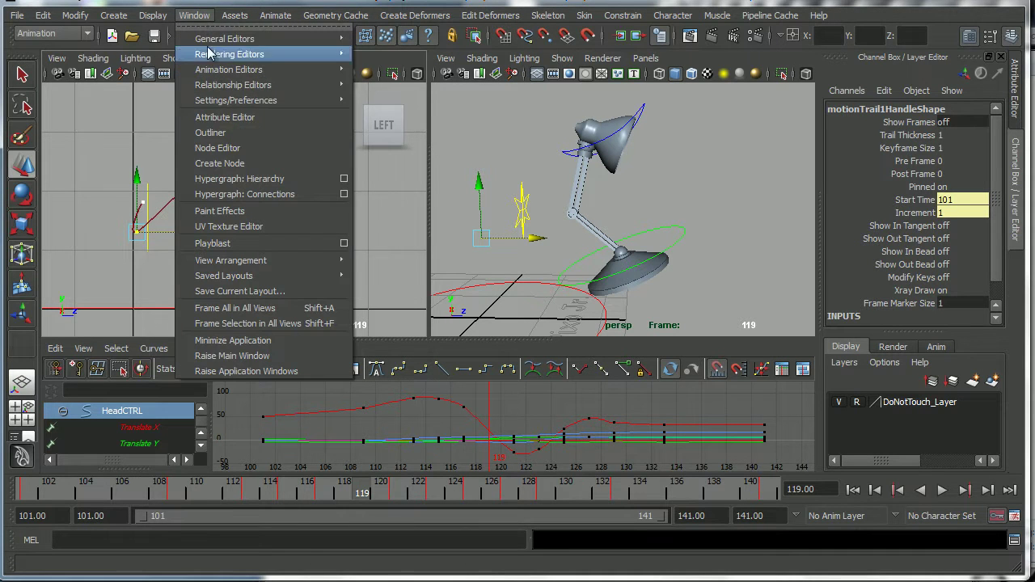
{"action": "left_click", "coordinate": [220, 134]}
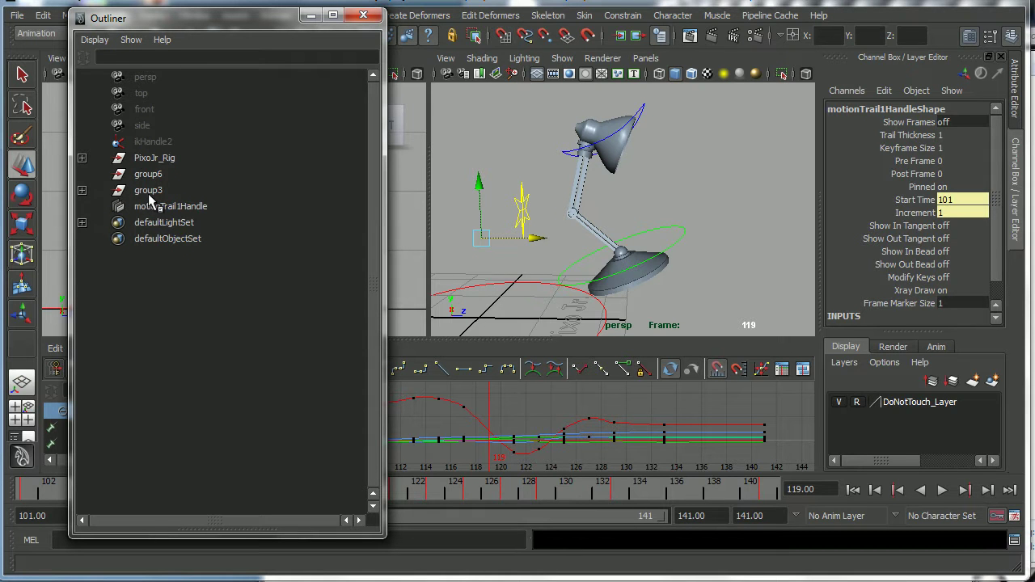
{"action": "left_click", "coordinate": [148, 160]}
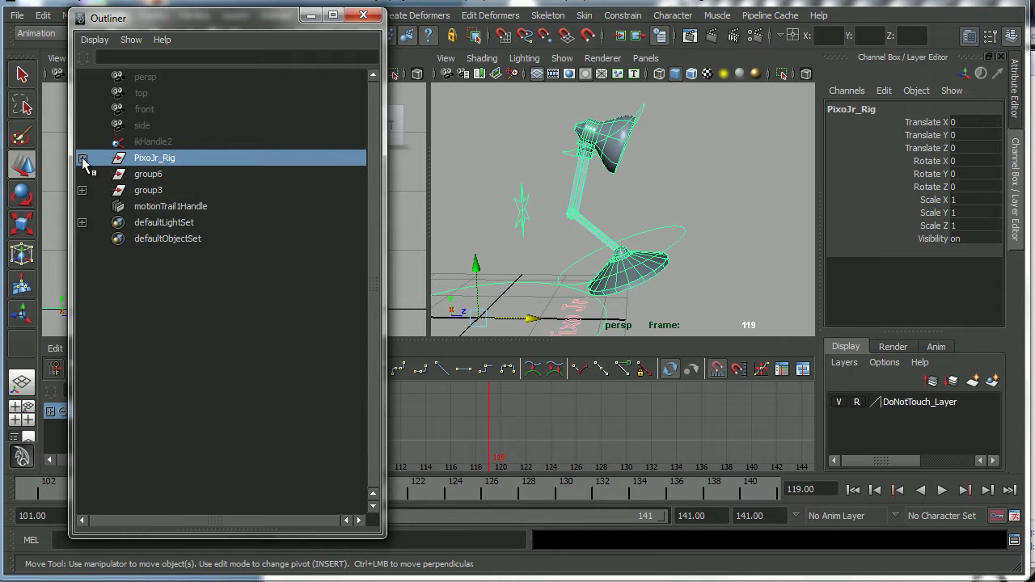
{"action": "left_click", "coordinate": [81, 158]}
Step: Parent group6 under PixoJr_Rig by middle-dragging it onto the rig
{"action": "left_click", "coordinate": [82, 159]}
{"action": "left_click", "coordinate": [143, 176]}
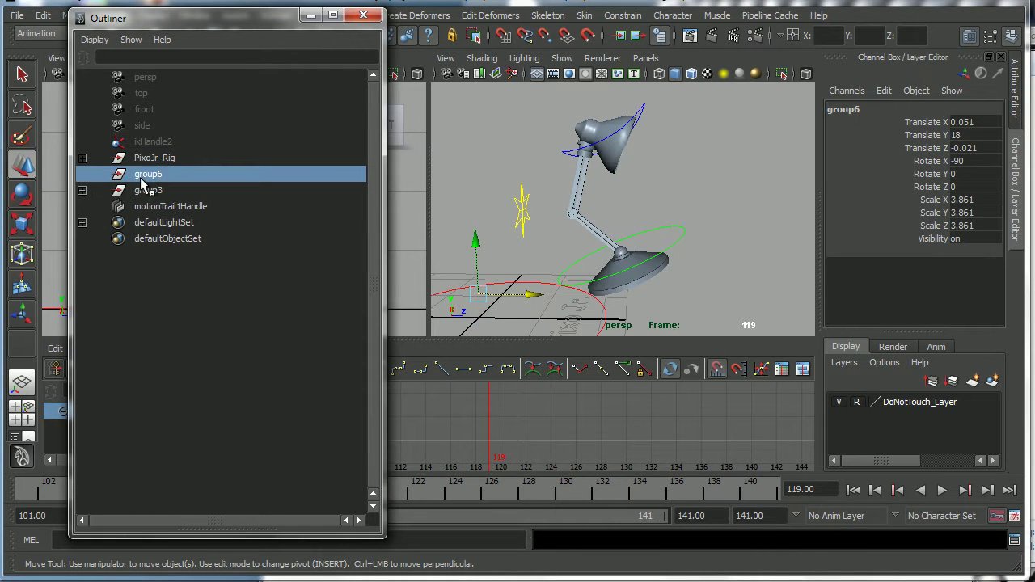
{"action": "left_click", "coordinate": [148, 194]}
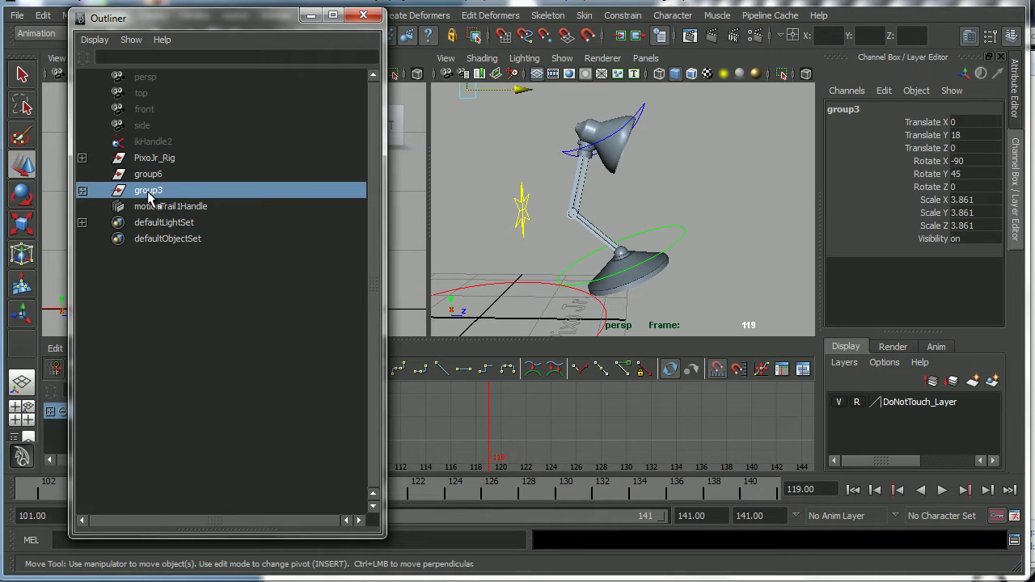
{"action": "left_click", "coordinate": [146, 177]}
{"action": "left_click", "coordinate": [146, 191]}
{"action": "left_click", "coordinate": [147, 178]}
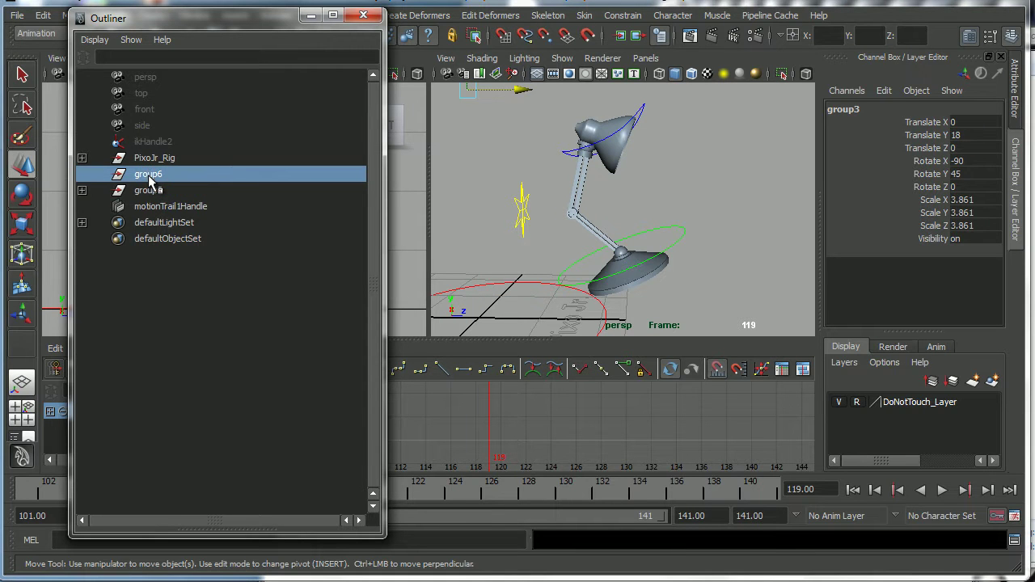
{"action": "middle_click_drag", "start_coordinate": [145, 181], "coordinate": [144, 160]}
Step: Parent group3 under PixoJr_Rig and check the rig's children
{"action": "left_click", "coordinate": [145, 178]}
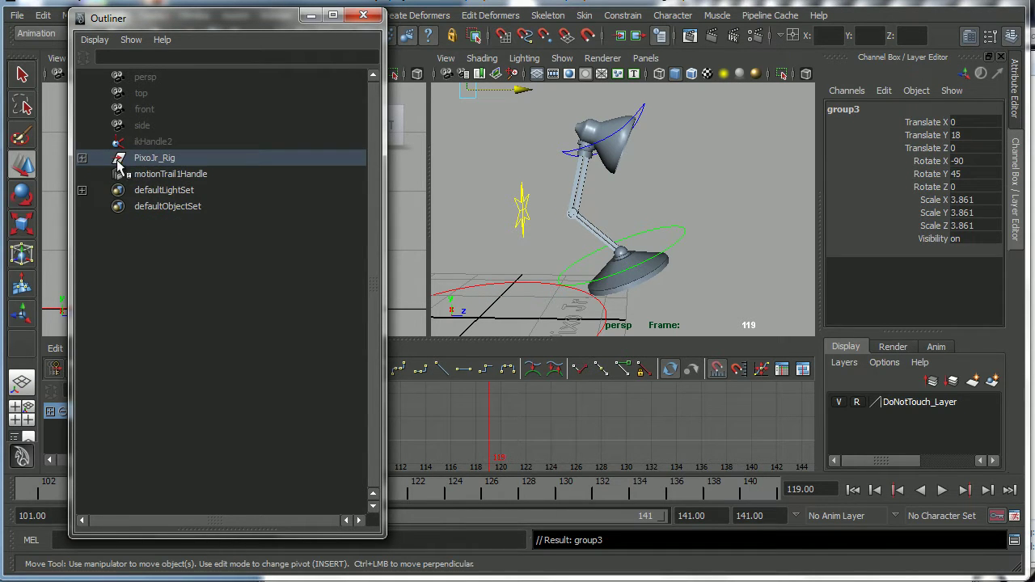
{"action": "left_click", "coordinate": [82, 158]}
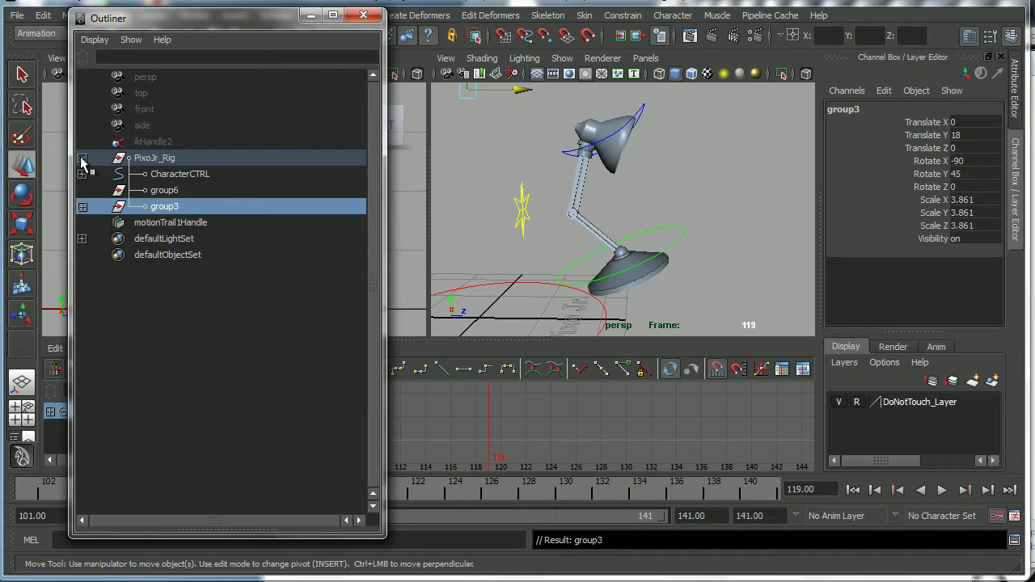
{"action": "left_click", "coordinate": [81, 158]}
{"action": "left_click", "coordinate": [142, 160]}
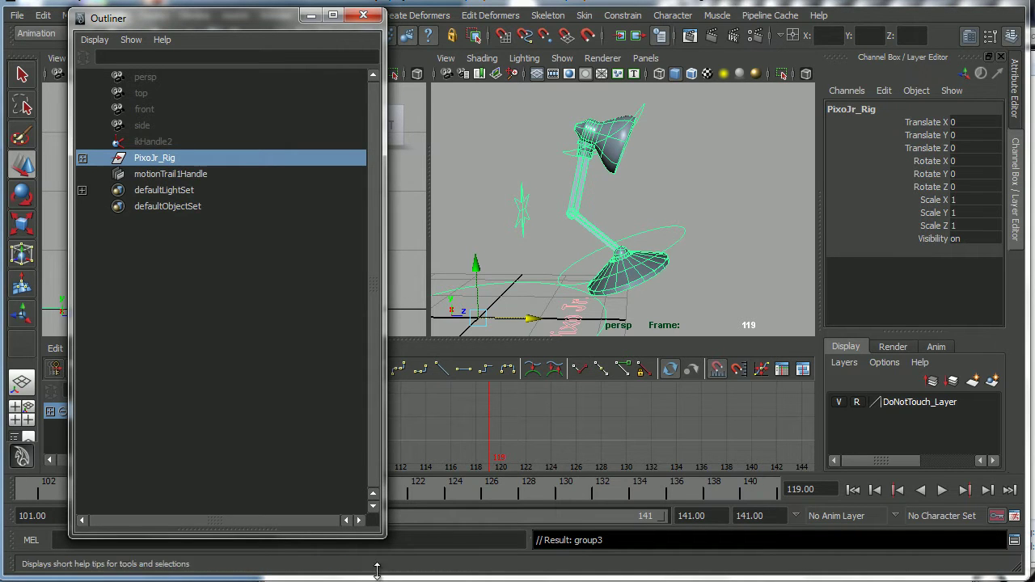
Step: Enlarge the Outliner window and confirm PixoJr_Rig holds CharacterCTRL, group6 and group3
{"action": "left_click_drag", "start_coordinate": [385, 537], "coordinate": [407, 559]}
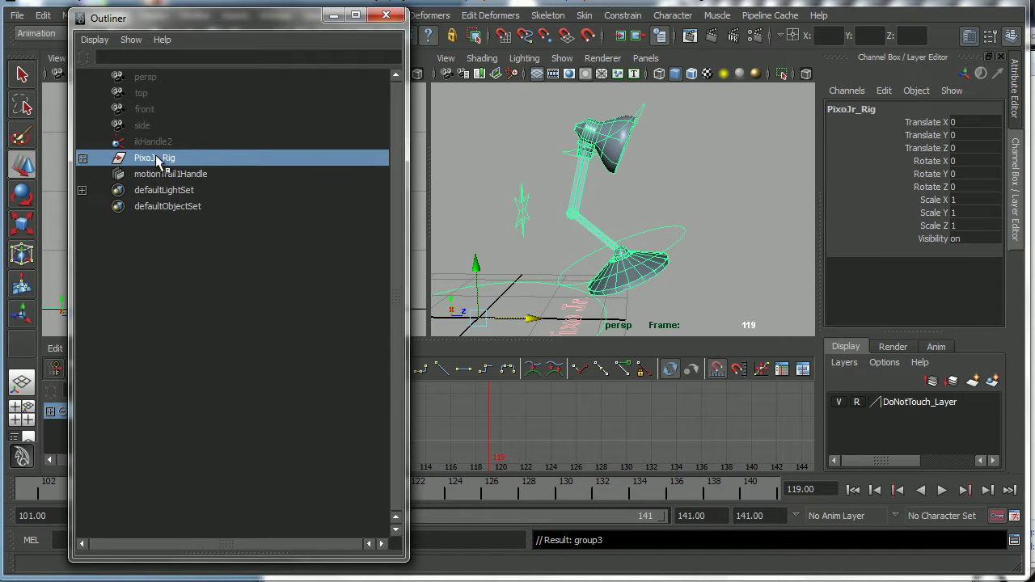
{"action": "left_click", "coordinate": [83, 158]}
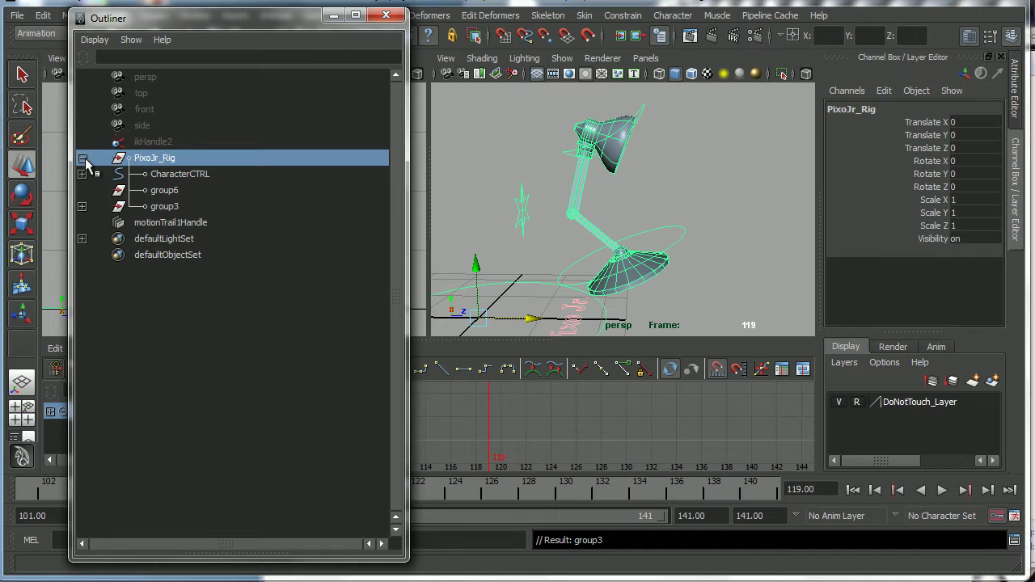
{"action": "left_click", "coordinate": [82, 159]}
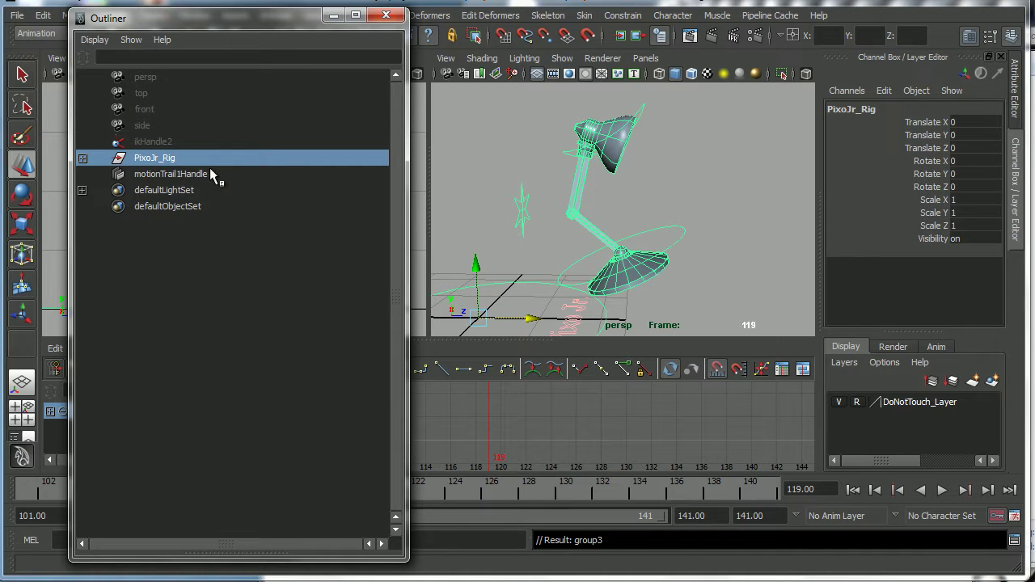
Step: Select motionTrail1Handle in the Outliner and delete the lamp head's motion trail
{"action": "left_click", "coordinate": [159, 173]}
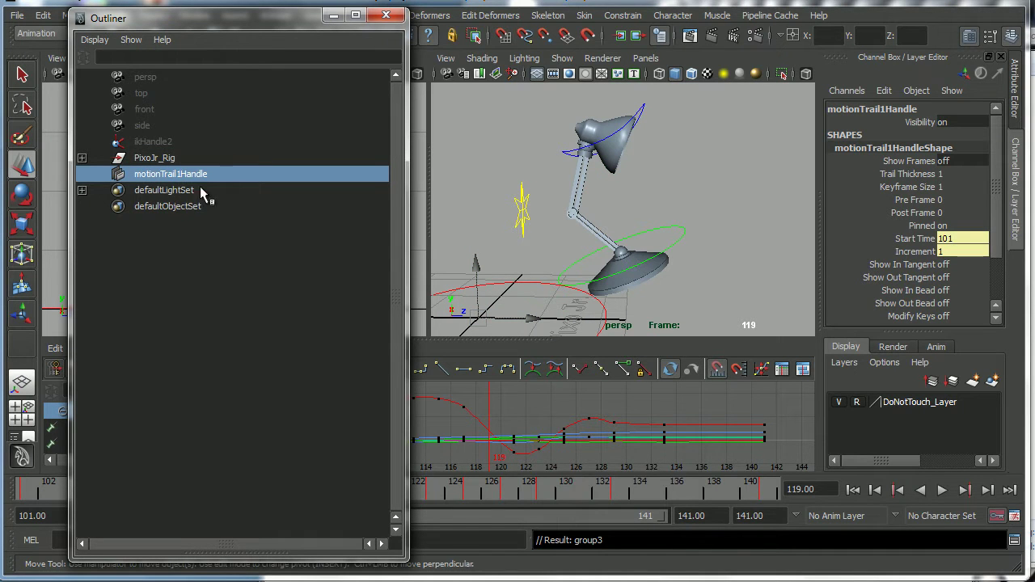
{"action": "left_click_drag", "start_coordinate": [261, 18], "coordinate": [602, 14]}
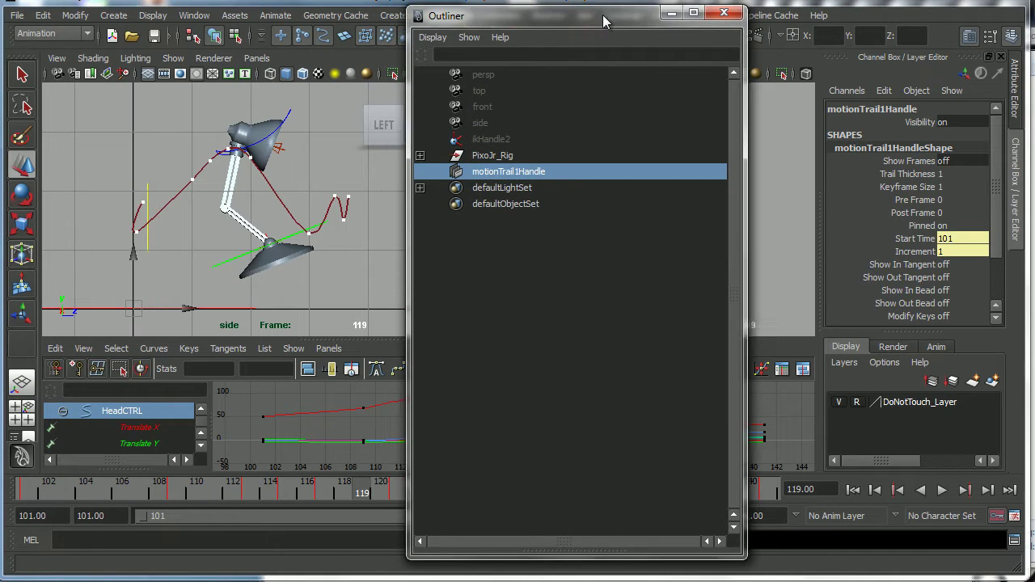
{"action": "left_click", "coordinate": [505, 187]}
{"action": "left_click", "coordinate": [502, 169]}
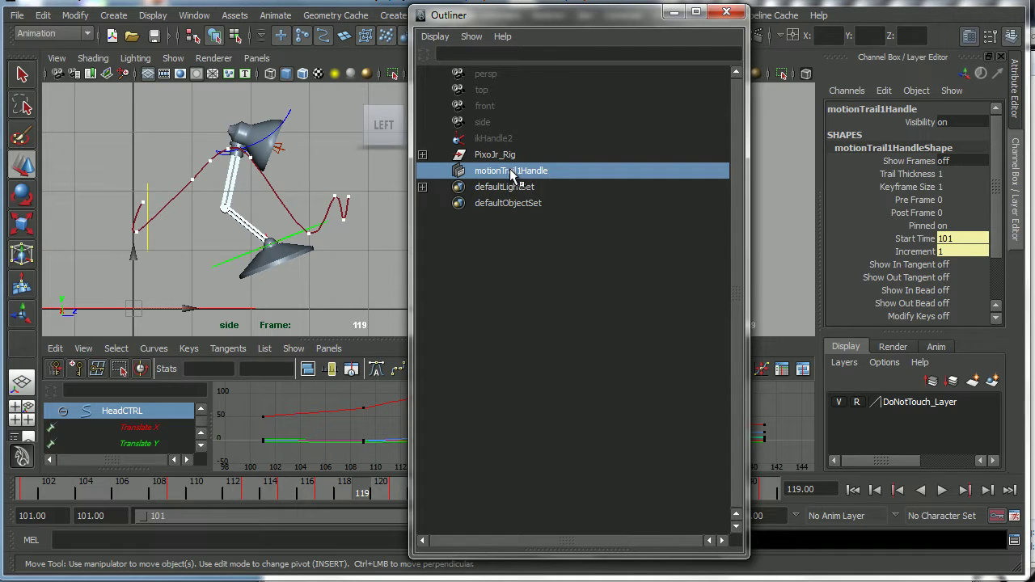
{"action": "key", "text": "Delete"}
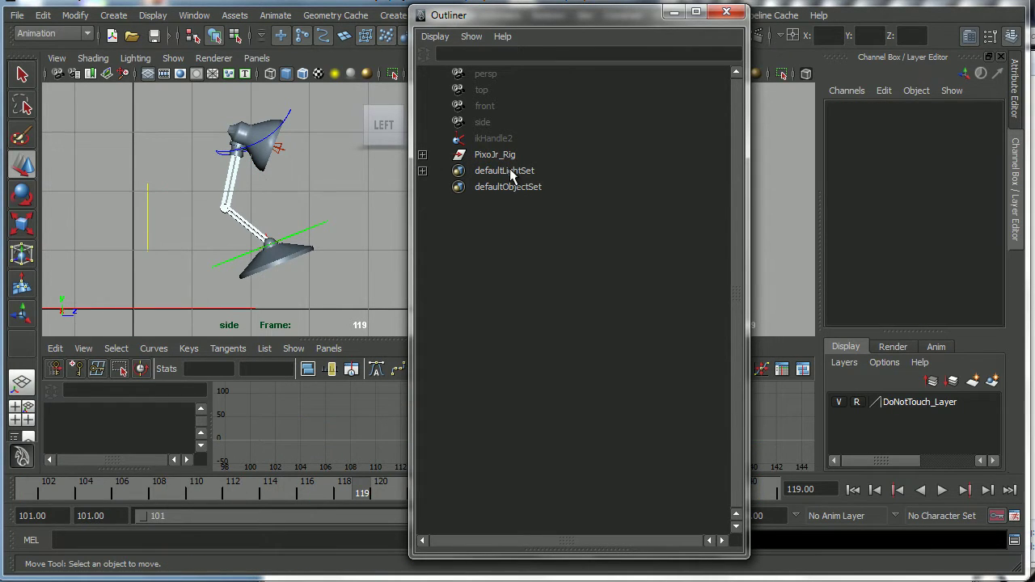
Step: Expand PixoJr_Rig to confirm group6 and group3 remain, then collapse it again
{"action": "left_click_drag", "start_coordinate": [513, 16], "coordinate": [449, 19]}
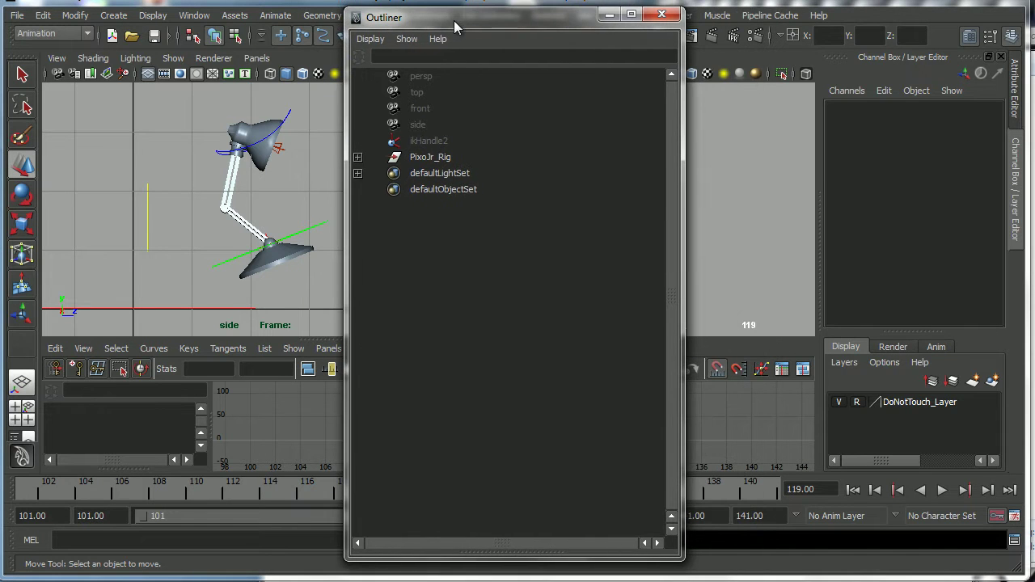
{"action": "left_click", "coordinate": [358, 157]}
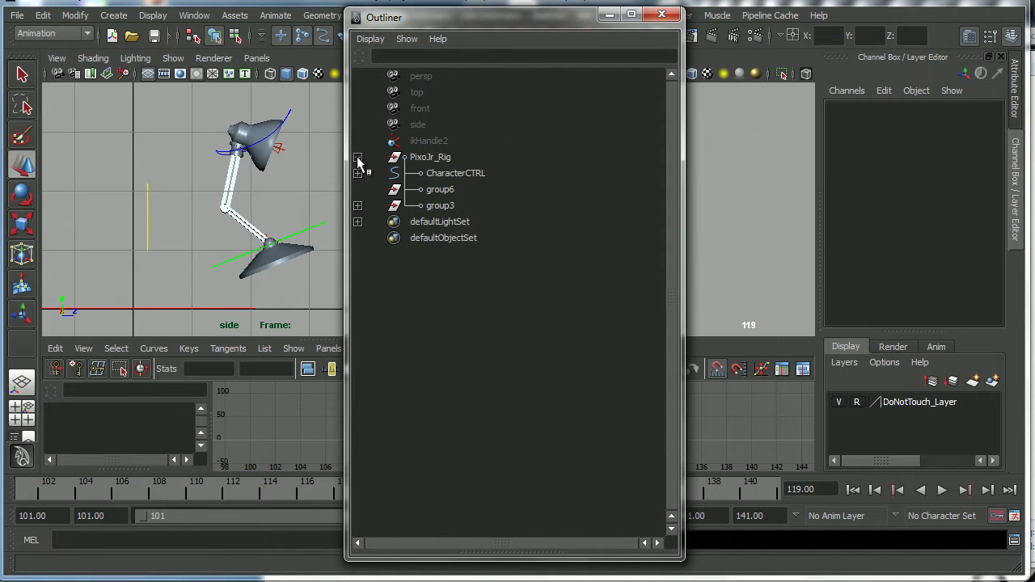
{"action": "left_click", "coordinate": [358, 158]}
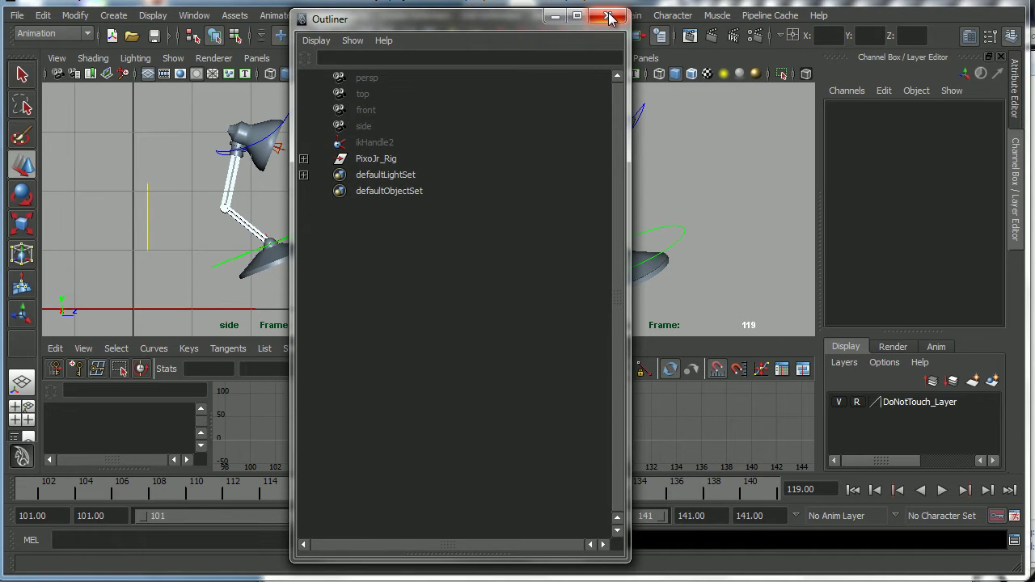
Step: Close the Outliner and orbit the perspective view around the trail-free lamp
{"action": "left_click", "coordinate": [608, 17]}
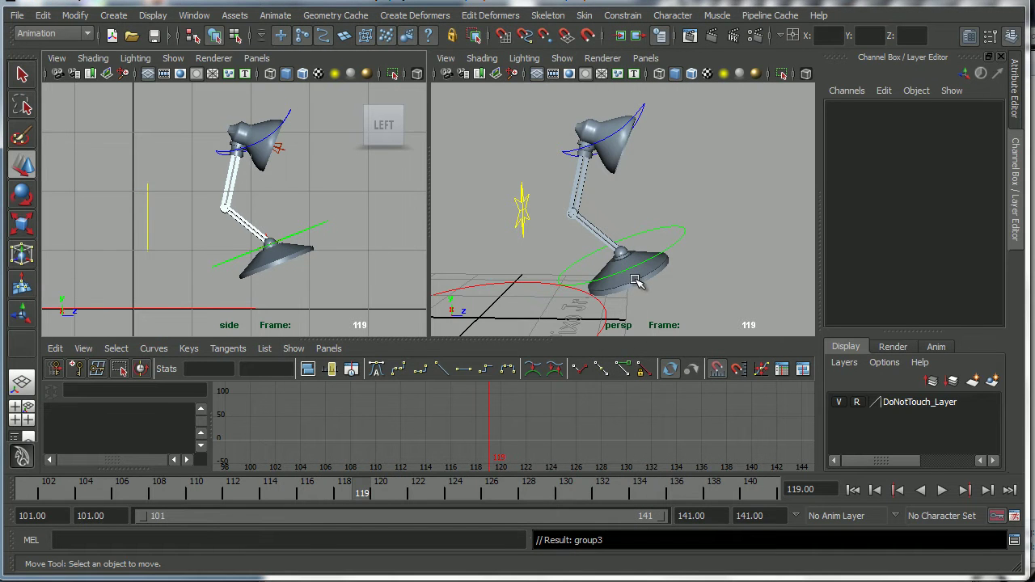
{"action": "mouse_move", "coordinate": [629, 284]}
{"action": "left_mouse_down", "text": "alt"}
{"action": "mouse_move", "coordinate": [615, 274]}
{"action": "mouse_move", "coordinate": [623, 267]}
{"action": "left_mouse_up", "text": "alt"}
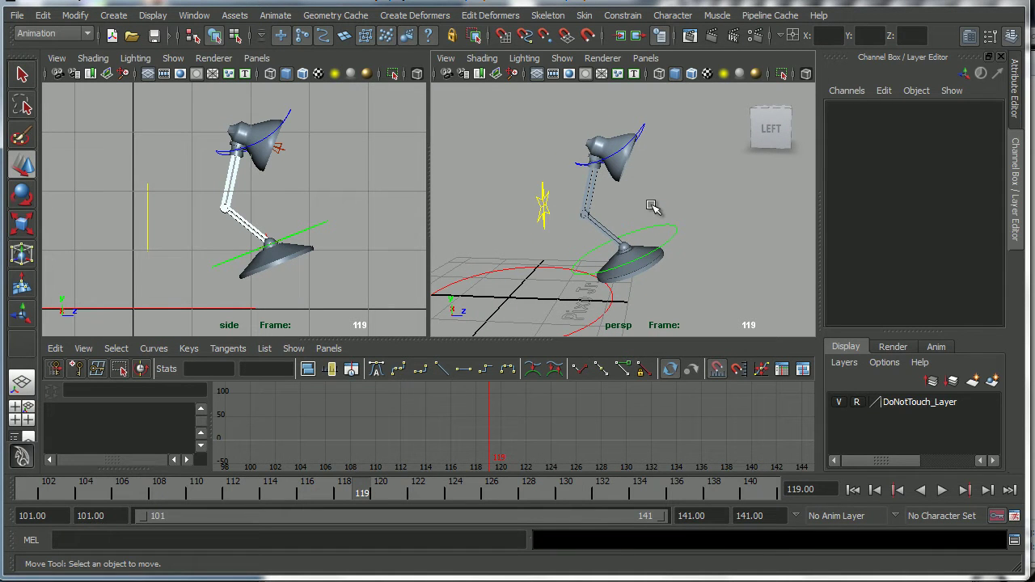